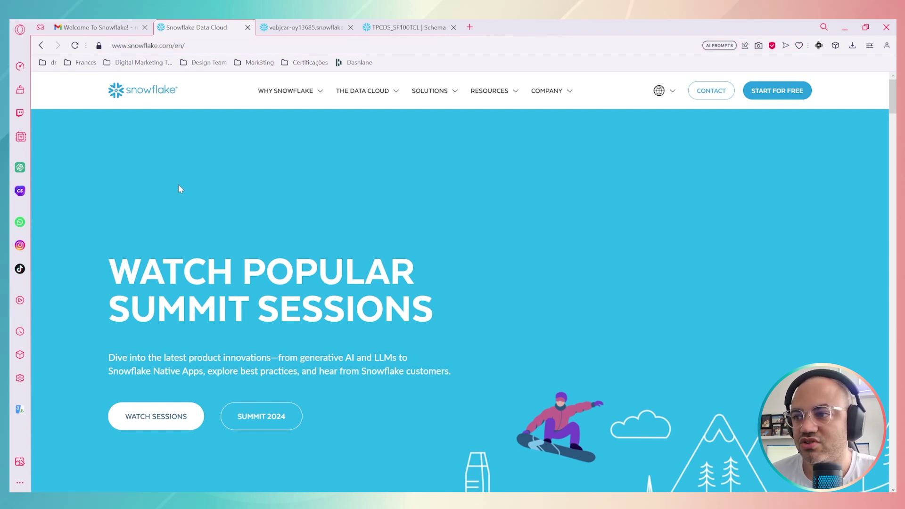
# Step: Open Snowflake's 30-day free trial sign-up page and review the registration form
pyautogui.moveTo(343, 98)
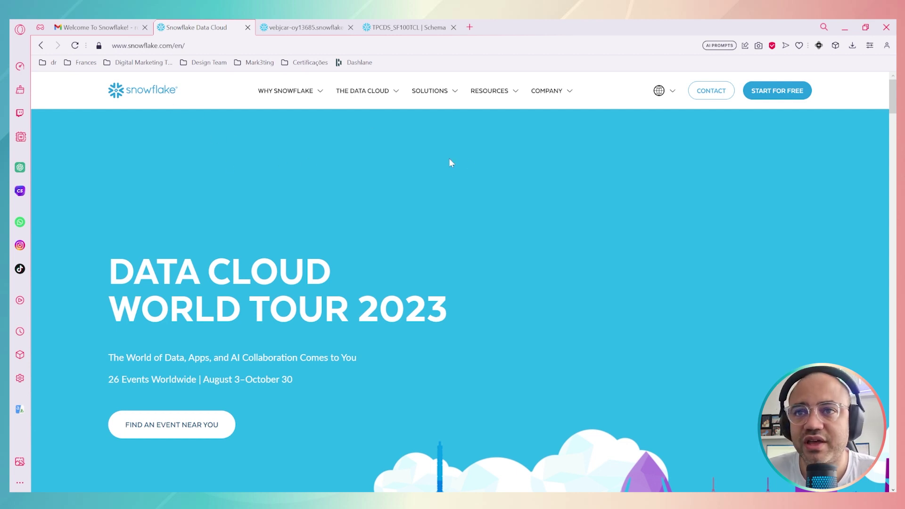
pyautogui.click(795, 97)
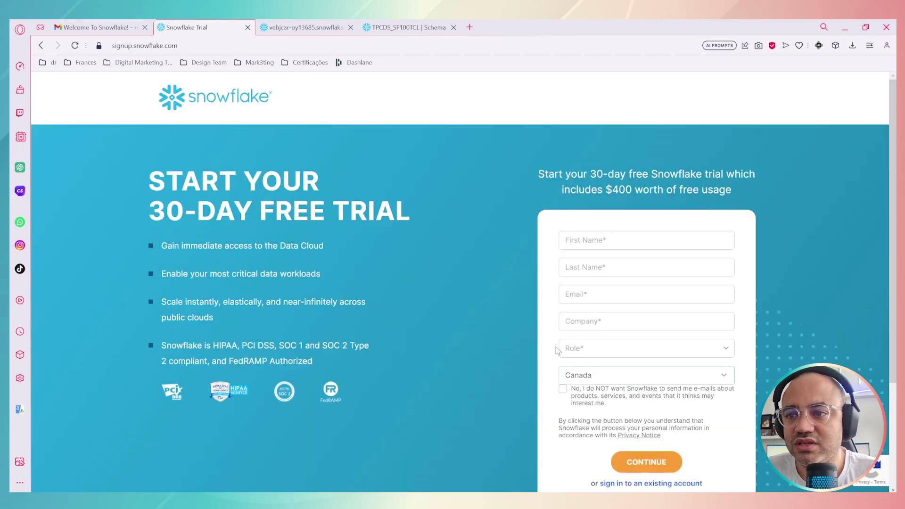
pyautogui.scroll(-1, 583, 296)
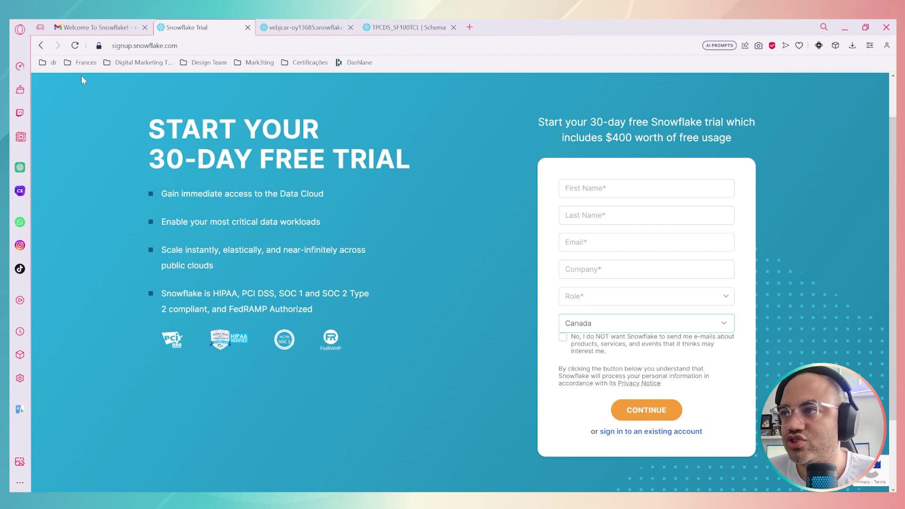
# Step: Open the Snowflake account's sign-in page and highlight the server address part of its URL
pyautogui.click(284, 29)
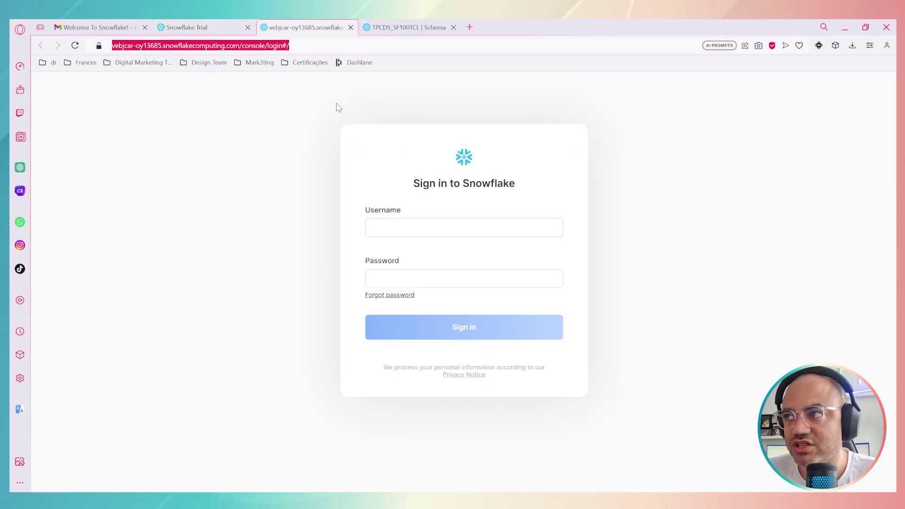
pyautogui.click(133, 46)
pyautogui.moveTo(113, 46); pyautogui.dragTo(241, 46)
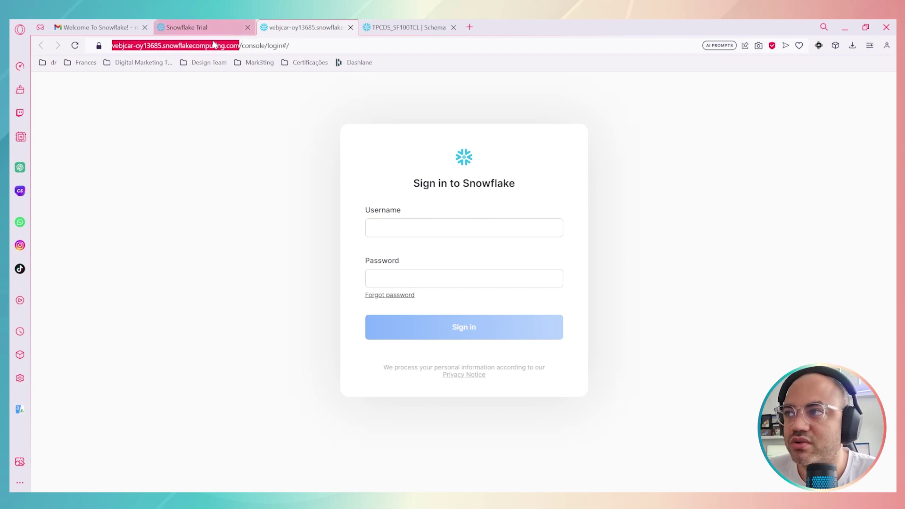
pyautogui.click(242, 45)
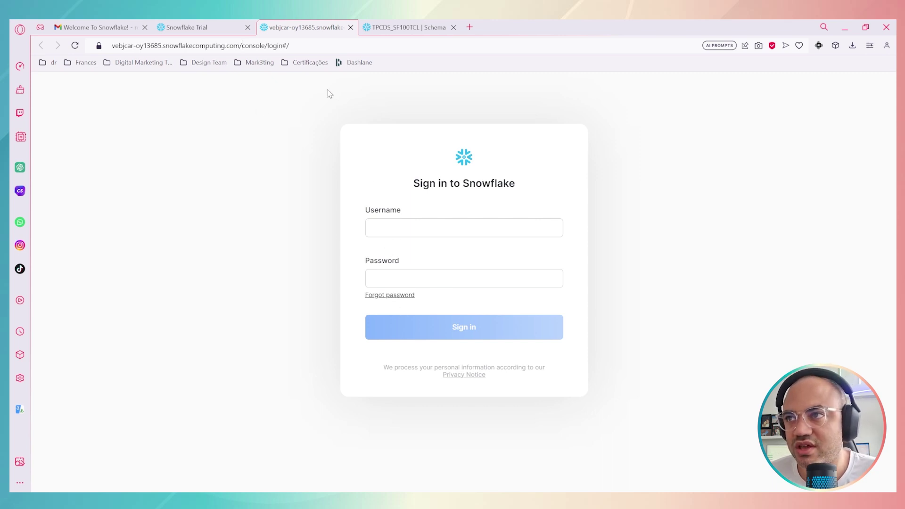
# Step: In the signed-in Snowflake account, view the worksheets and open the list of databases
pyautogui.click(396, 28)
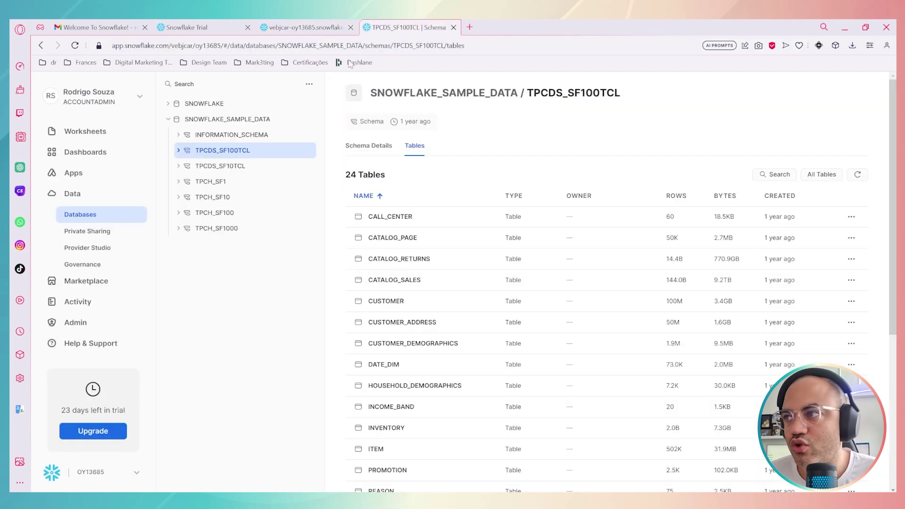
pyautogui.click(68, 135)
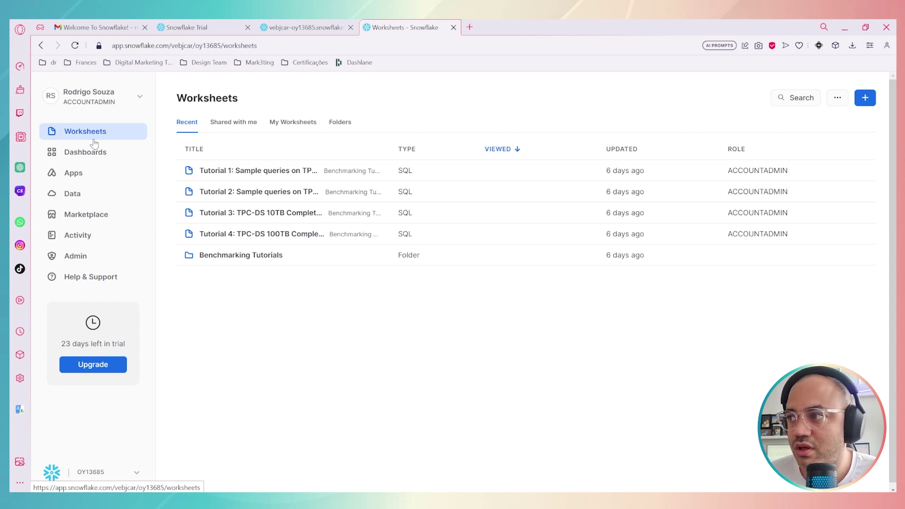
pyautogui.click(75, 202)
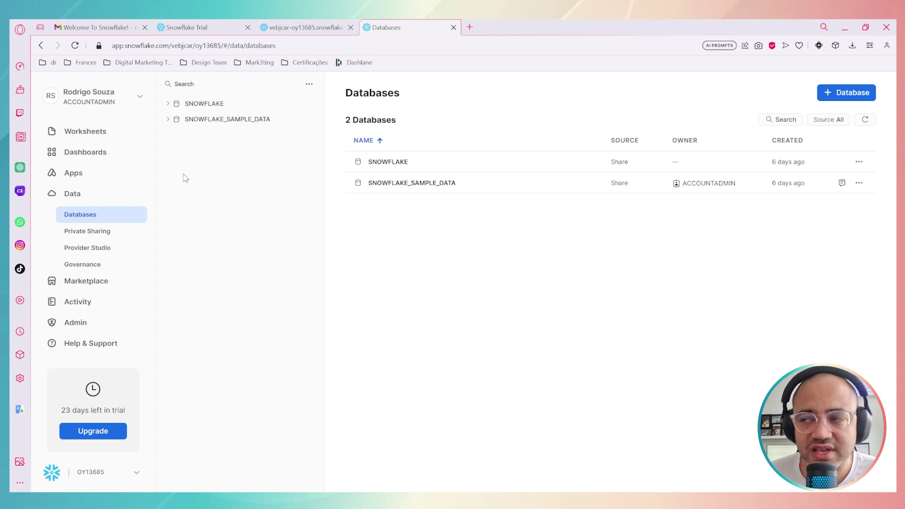
# Step: Expand the SNOWFLAKE_SAMPLE_DATA database down to the tables of its TPCDS_SF100TCL schema and look through them
pyautogui.click(216, 120)
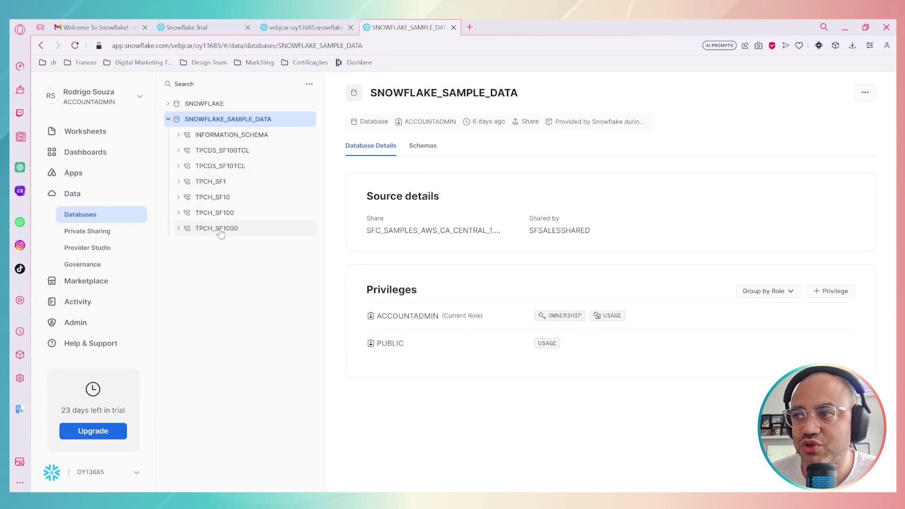
pyautogui.click(179, 152)
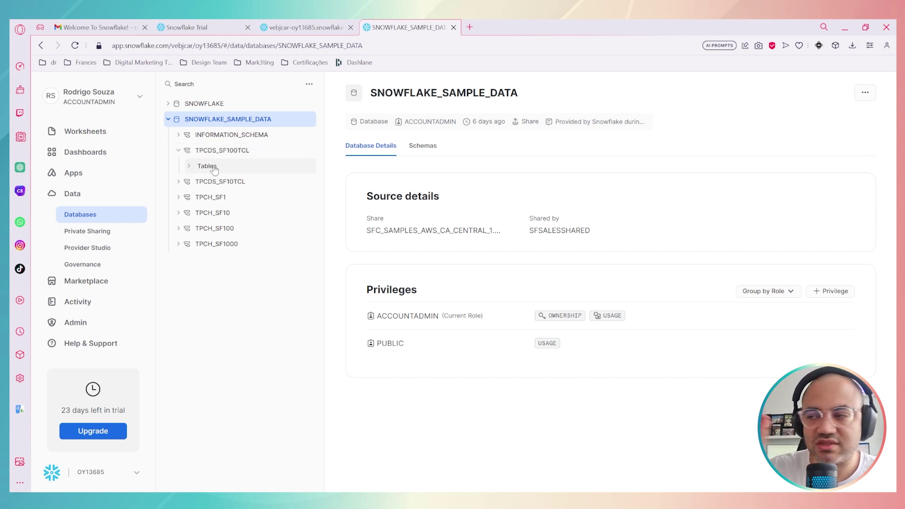
pyautogui.click(190, 167)
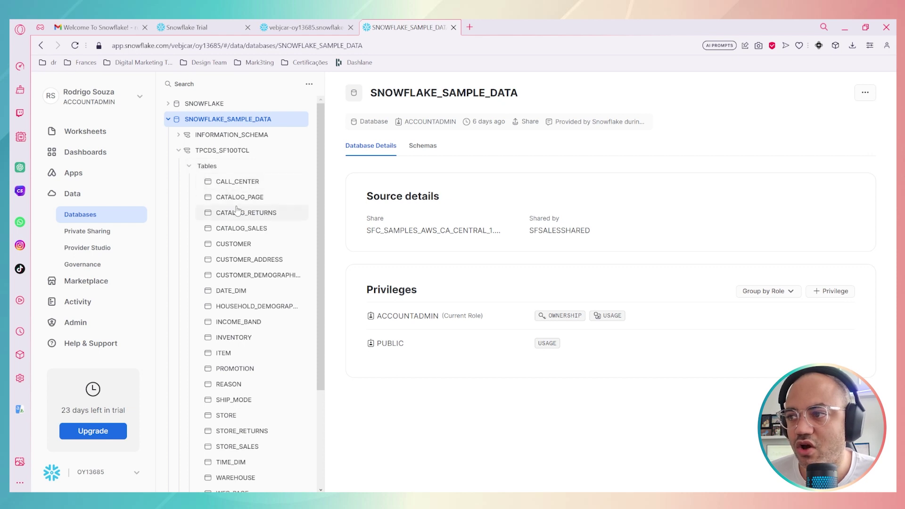
pyautogui.scroll(-3, 233, 288)
pyautogui.scroll(3, 233, 287)
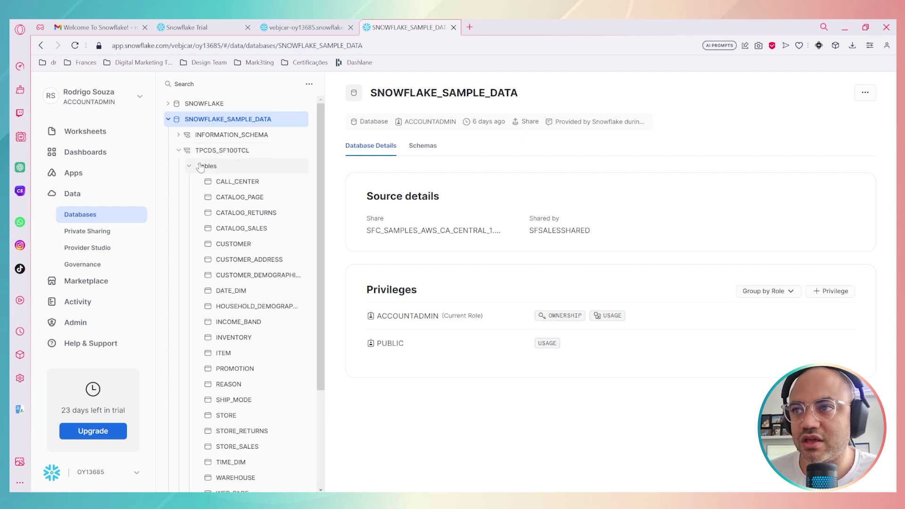
pyautogui.scroll(-1, 234, 295)
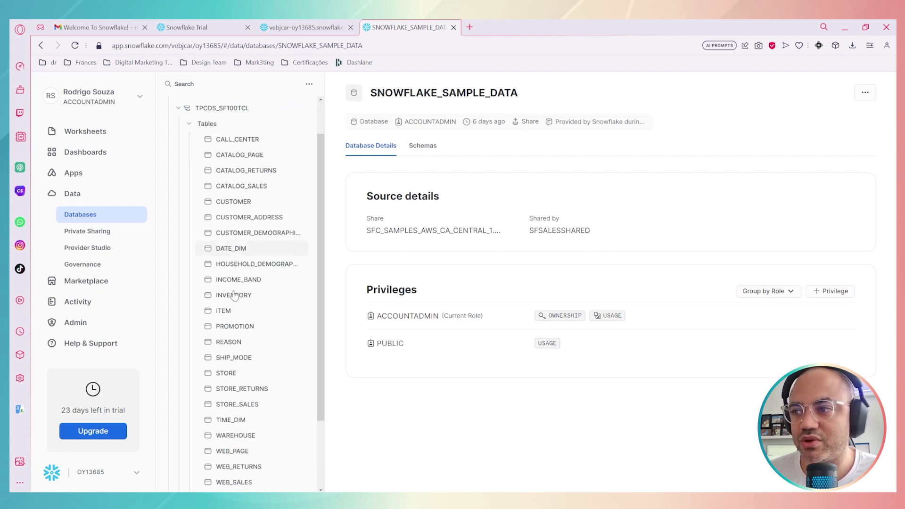
pyautogui.scroll(-2, 234, 294)
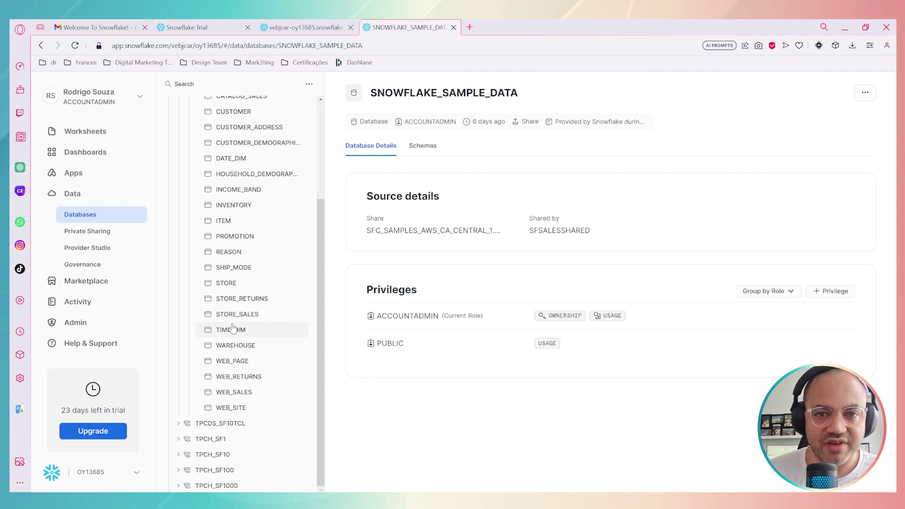
pyautogui.scroll(3, 233, 329)
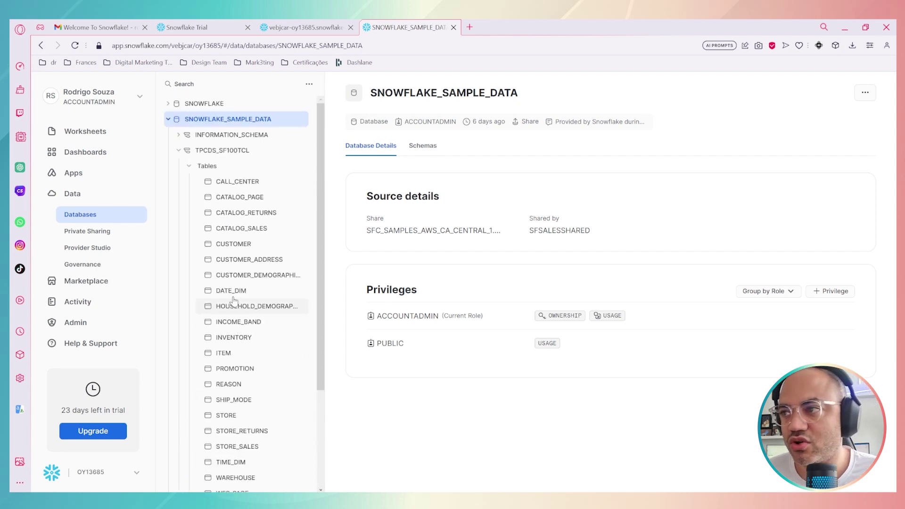
# Step: Open the CALL_CENTER table of TPCDS_SF100TCL and examine its privileges and its columns with their data types
pyautogui.click(240, 186)
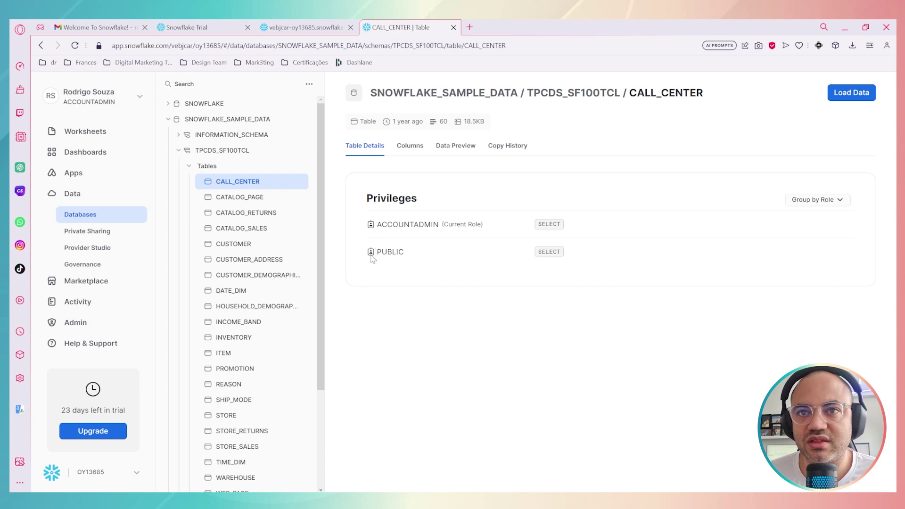
pyautogui.moveTo(374, 255)
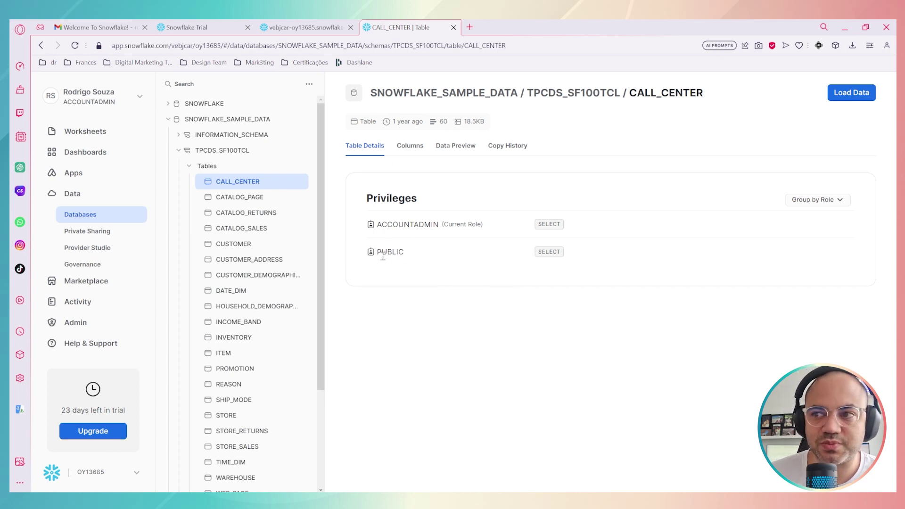
pyautogui.click(411, 146)
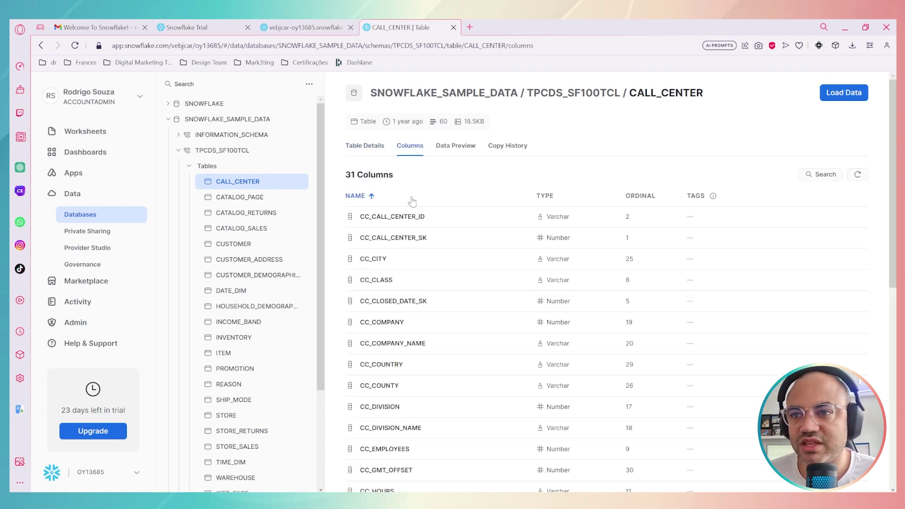
pyautogui.scroll(-8, 428, 287)
pyautogui.scroll(8, 427, 287)
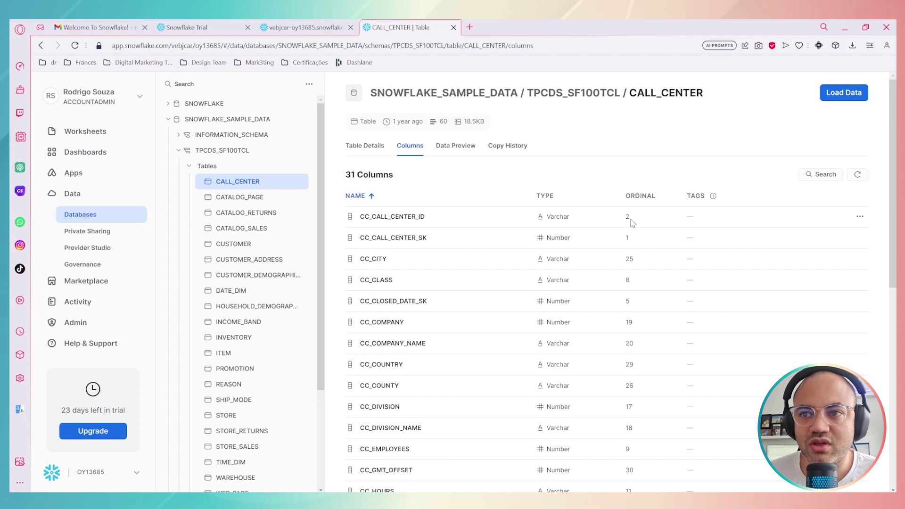
pyautogui.scroll(-8, 631, 225)
pyautogui.scroll(8, 631, 224)
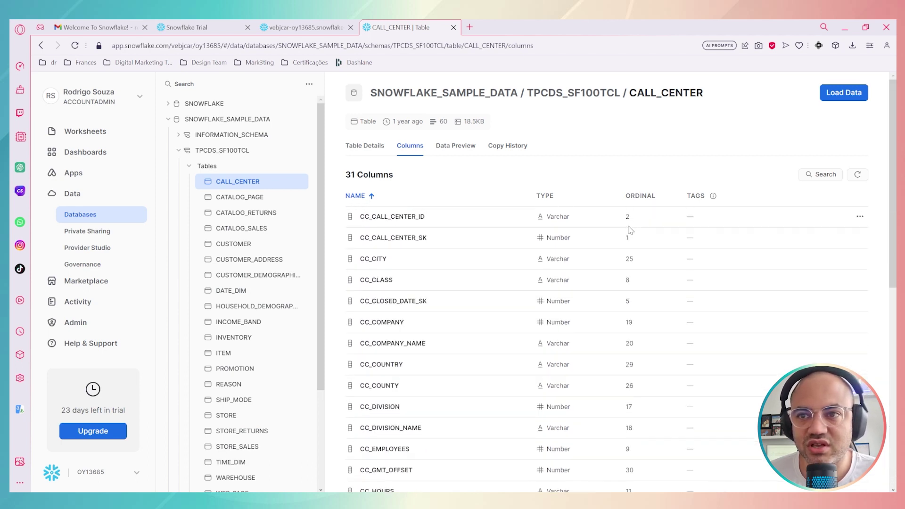
pyautogui.scroll(-8, 686, 318)
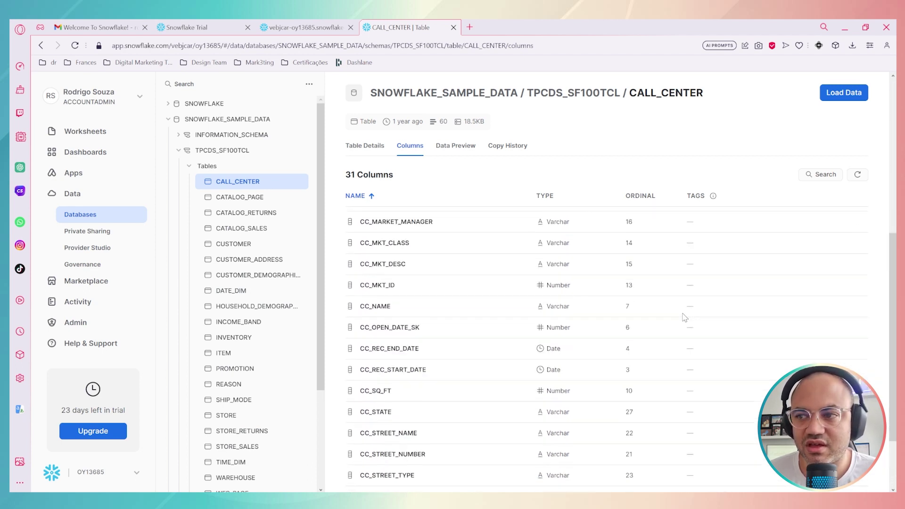
pyautogui.scroll(8, 689, 349)
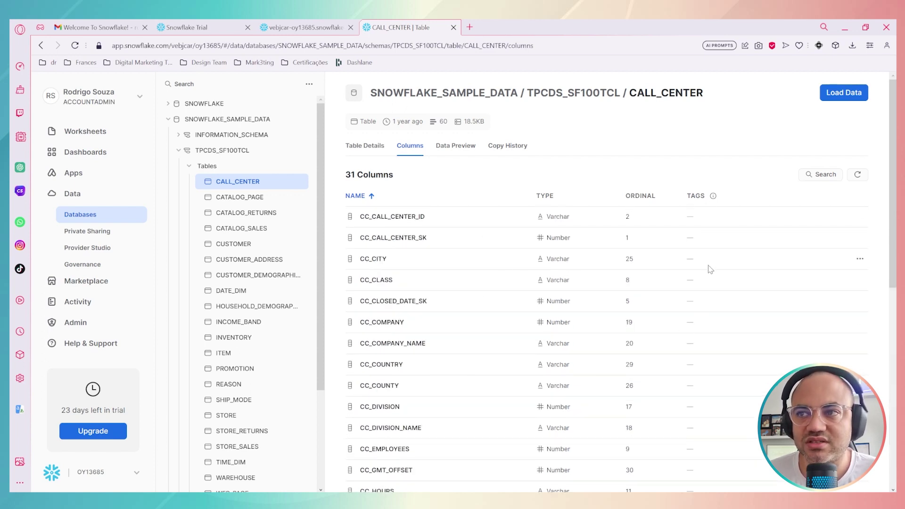
# Step: Load the data preview of the CALL_CENTER table and look through its rows and columns
pyautogui.click(459, 149)
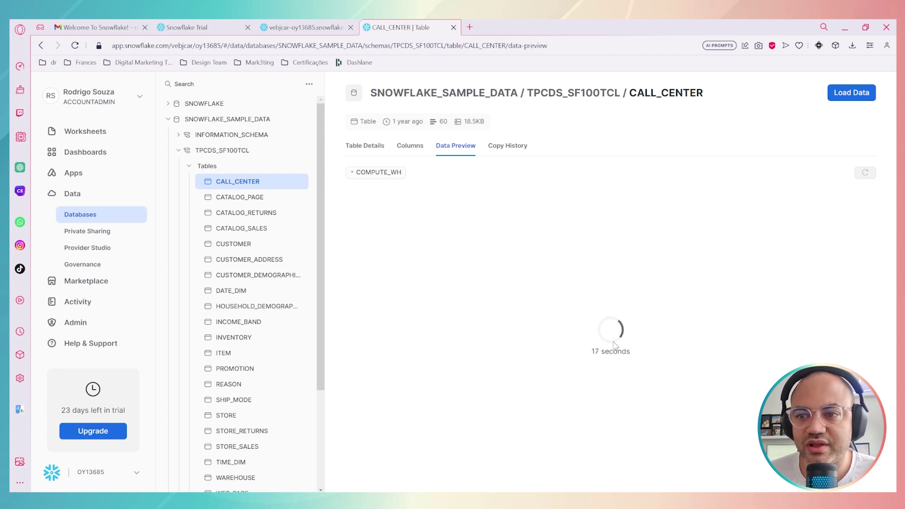
pyautogui.click(456, 48)
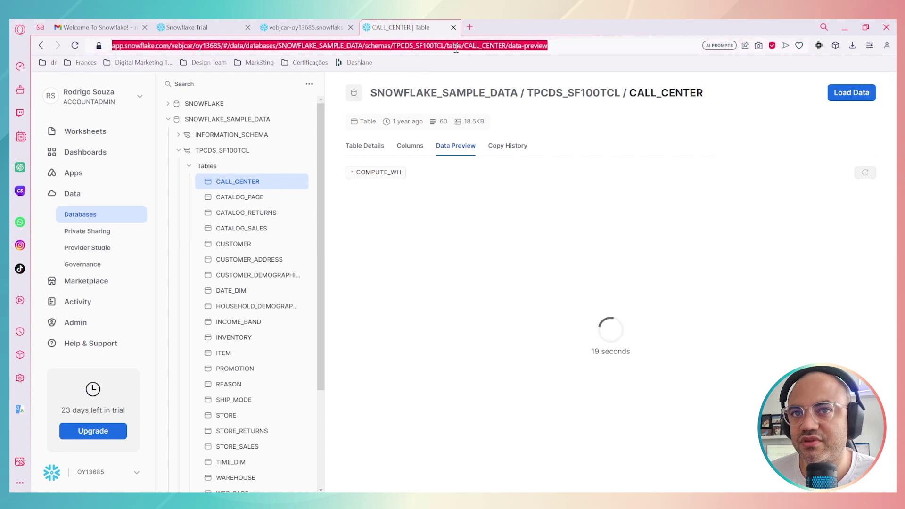
pyautogui.press('Return')
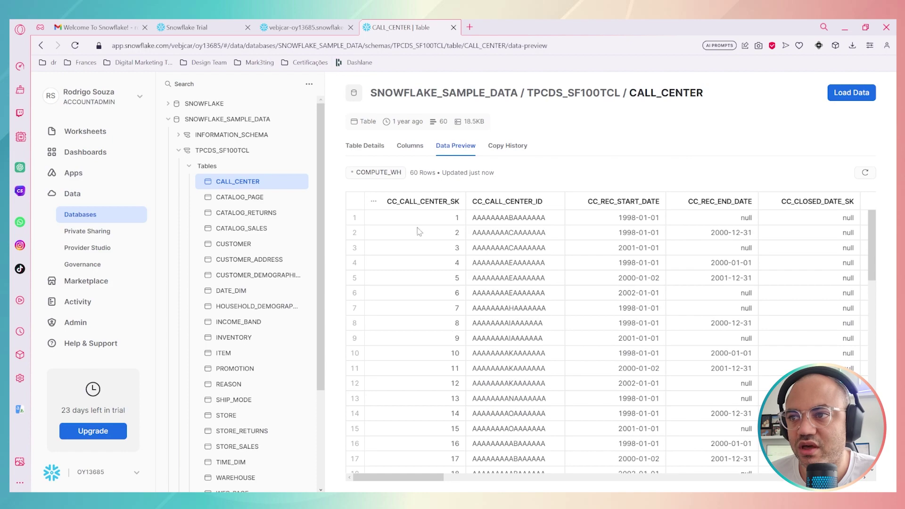
pyautogui.moveTo(414, 480)
pyautogui.mouseDown()
pyautogui.moveTo(538, 480)
pyautogui.moveTo(404, 479)
pyautogui.mouseUp()
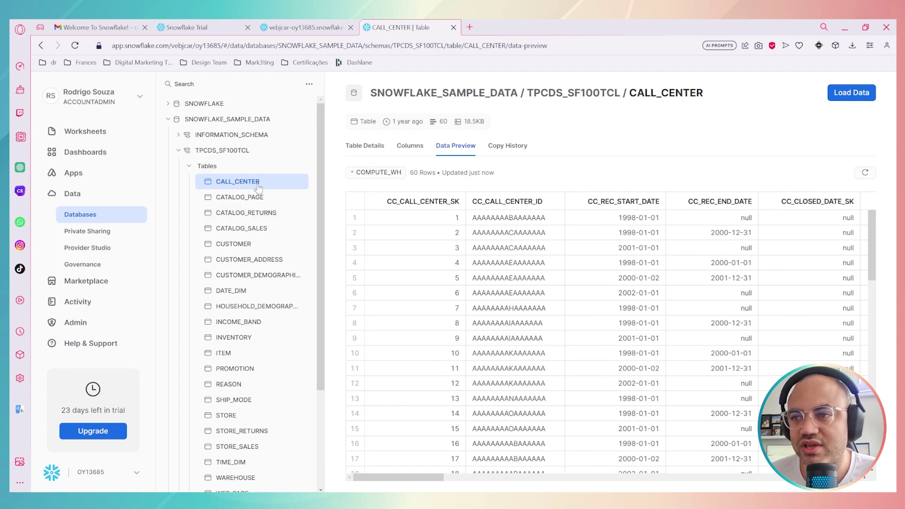
pyautogui.moveTo(410, 477); pyautogui.dragTo(830, 478)
pyautogui.scroll(-10, 824, 308)
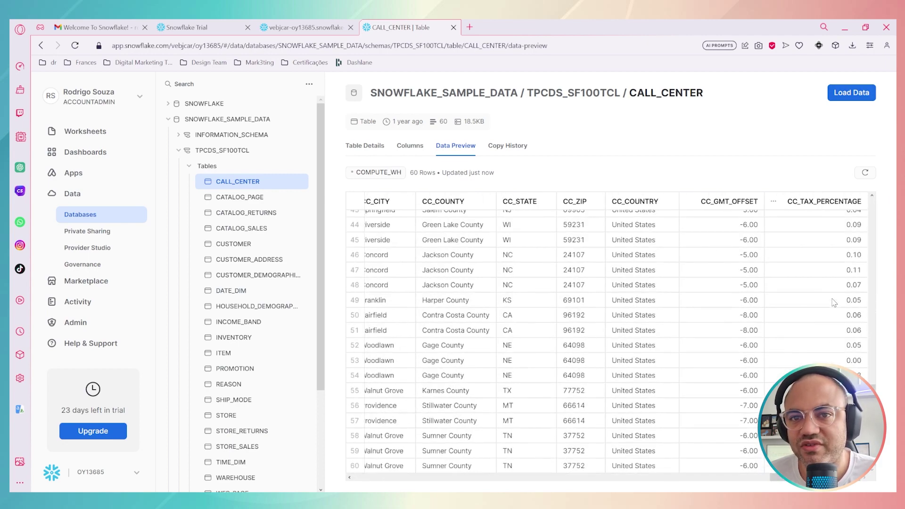
pyautogui.scroll(10, 834, 302)
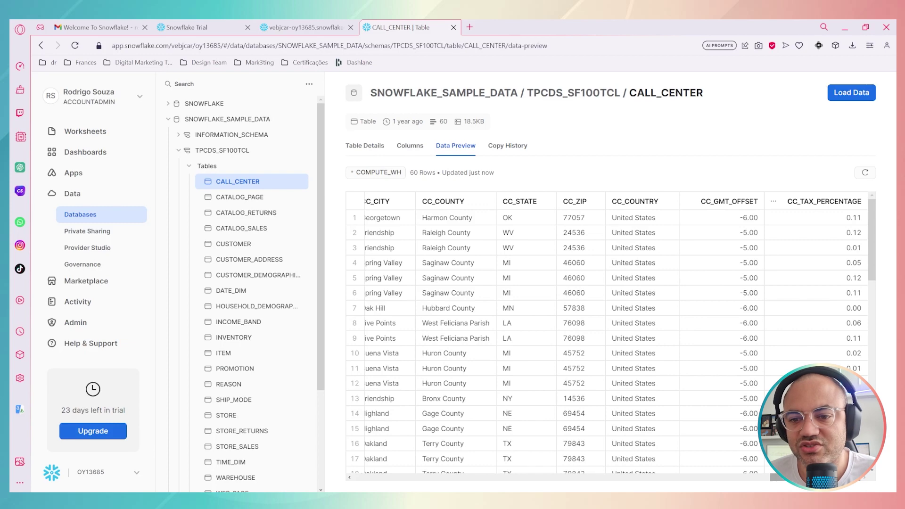
pyautogui.hscroll(-10, 608, 330)
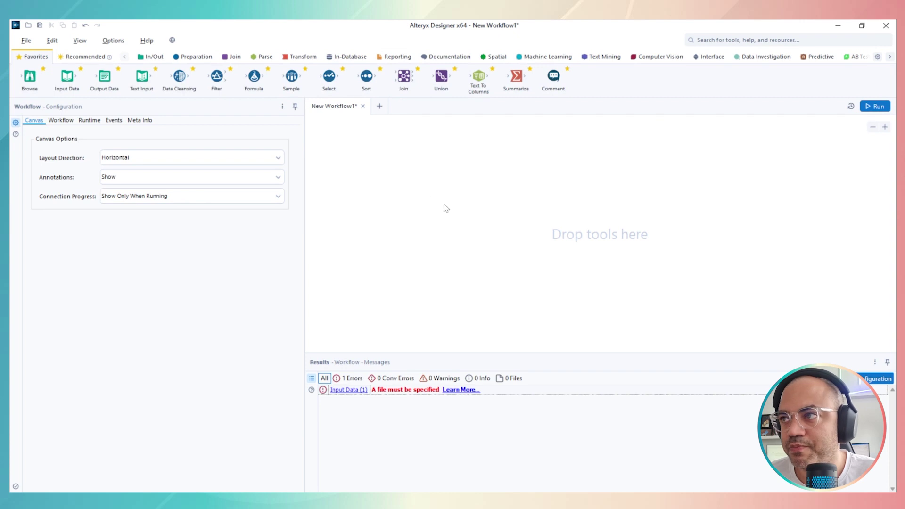
# Step: Add an Input Data tool to the empty canvas and open the list of data sources for its connection
pyautogui.moveTo(67, 78); pyautogui.dragTo(395, 204)
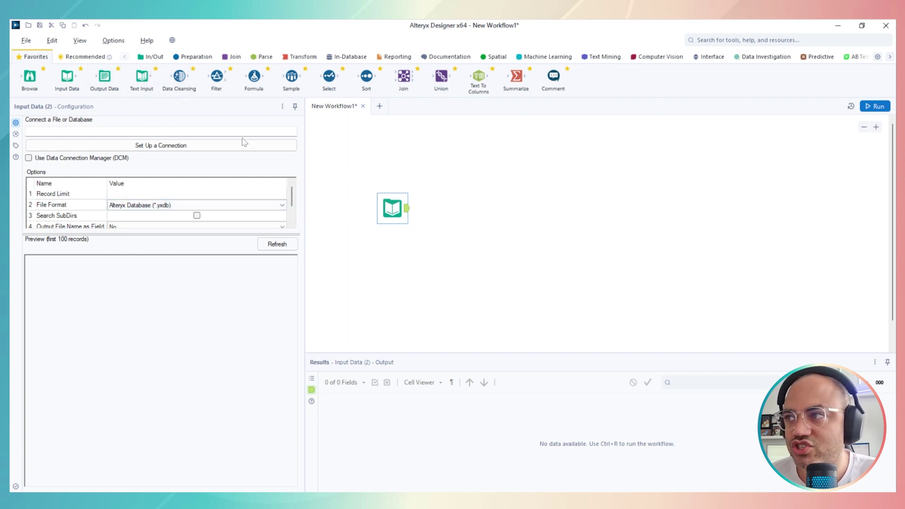
pyautogui.click(165, 148)
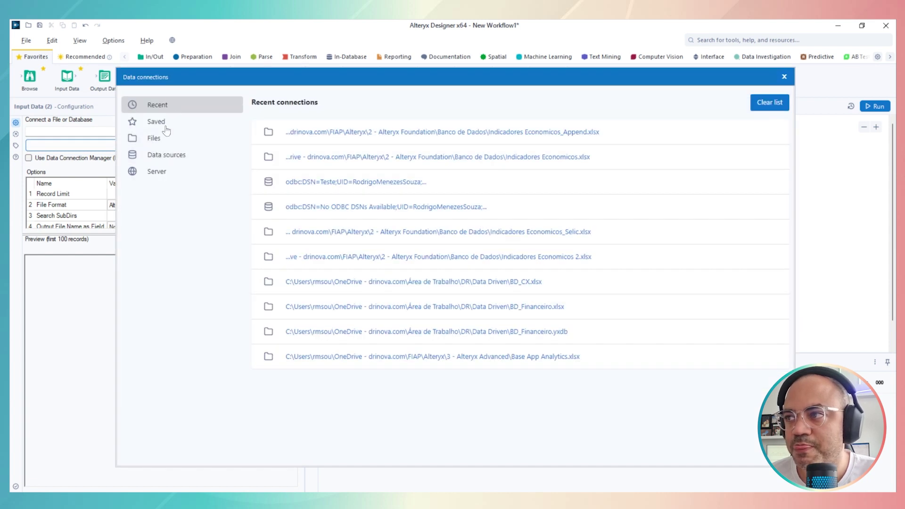
pyautogui.click(183, 160)
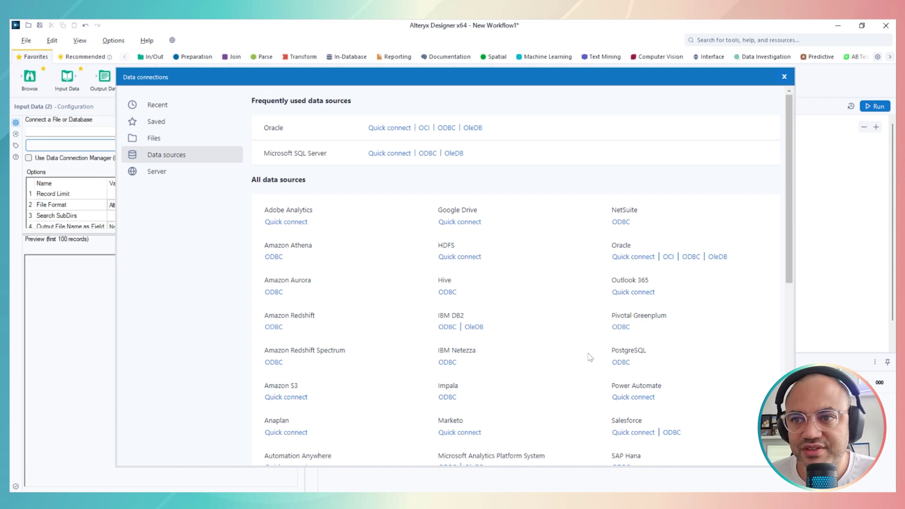
# Step: Choose the ODBC connection for Snowflake and select Teste (User) as its data source name
pyautogui.scroll(-3, 615, 351)
pyautogui.scroll(-3, 645, 264)
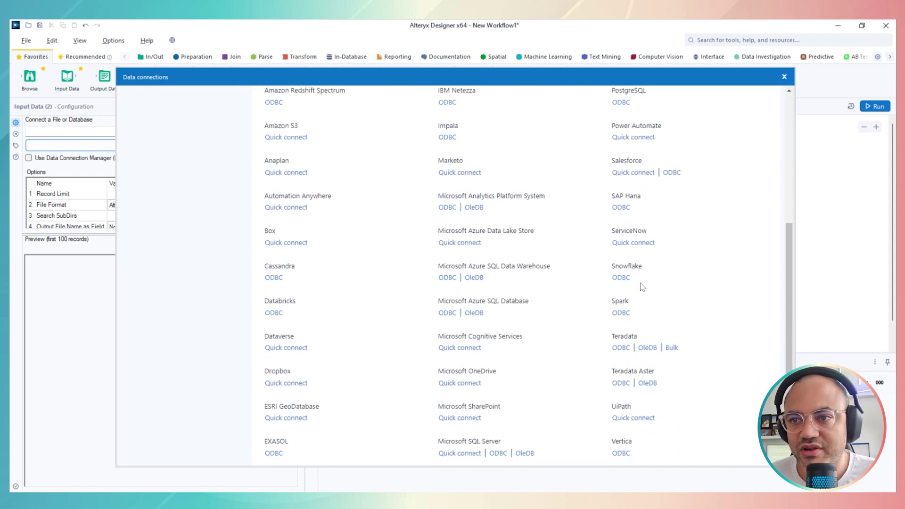
pyautogui.scroll(-1, 641, 290)
pyautogui.scroll(1, 632, 292)
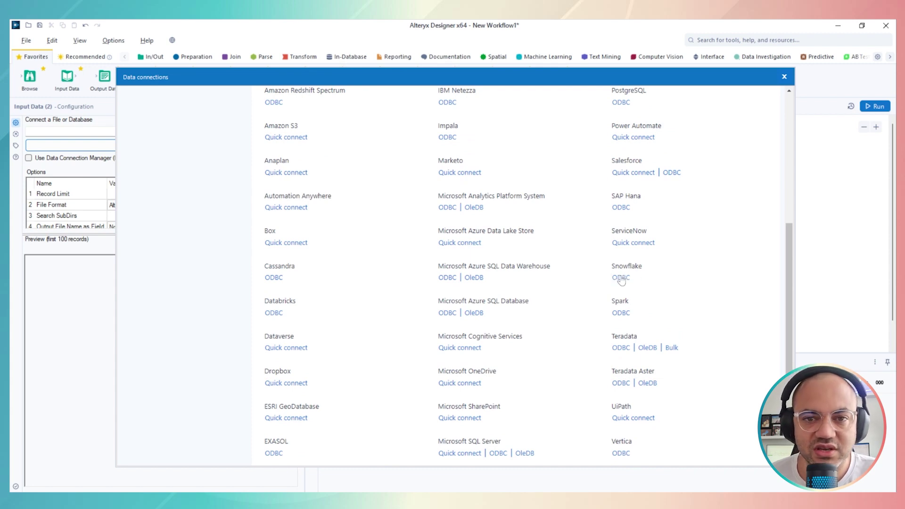
pyautogui.click(622, 278)
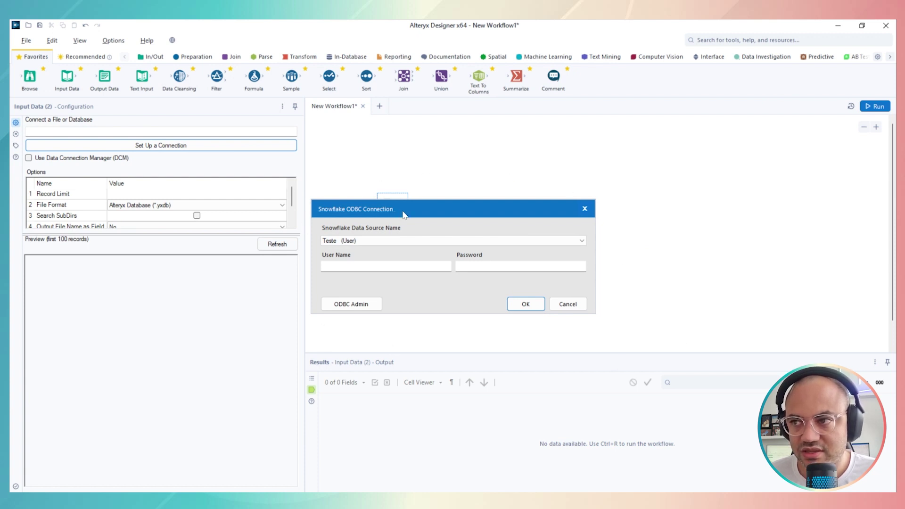
pyautogui.moveTo(404, 213); pyautogui.dragTo(497, 174)
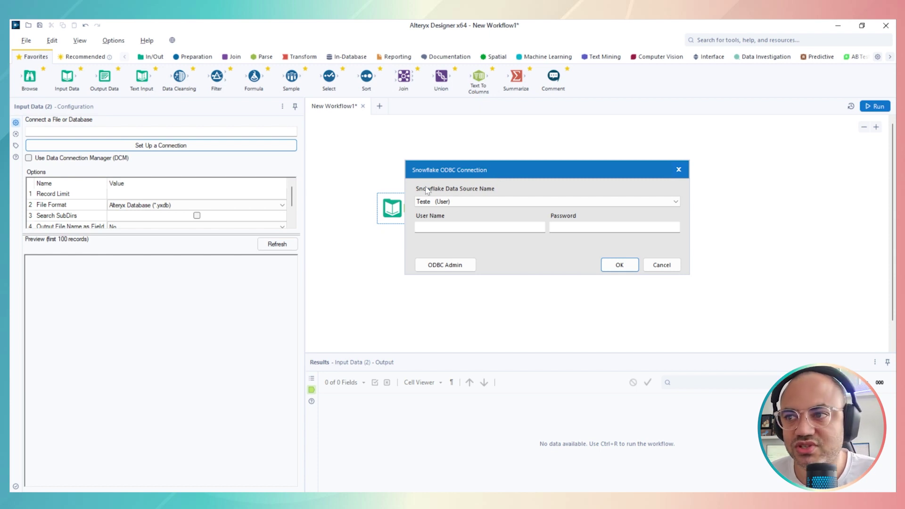
pyautogui.click(503, 203)
pyautogui.click(503, 209)
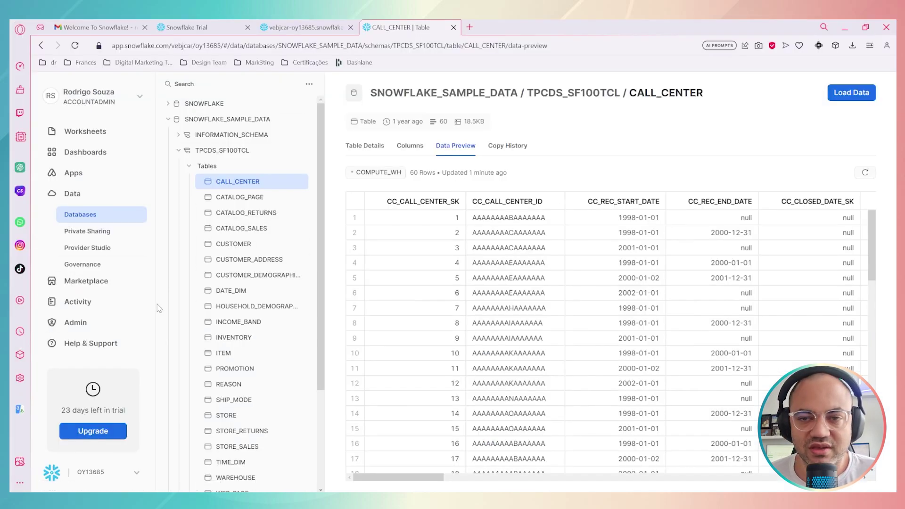
# Step: In a new browser tab, search for "snowflake odbc driver download" and open Snowflake's ODBC Download page
pyautogui.click(470, 28)
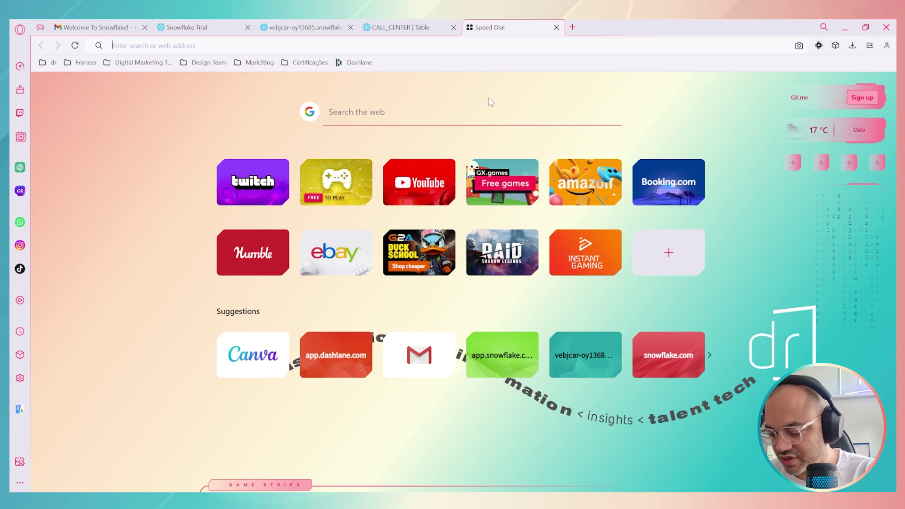
pyautogui.write('snowflak')
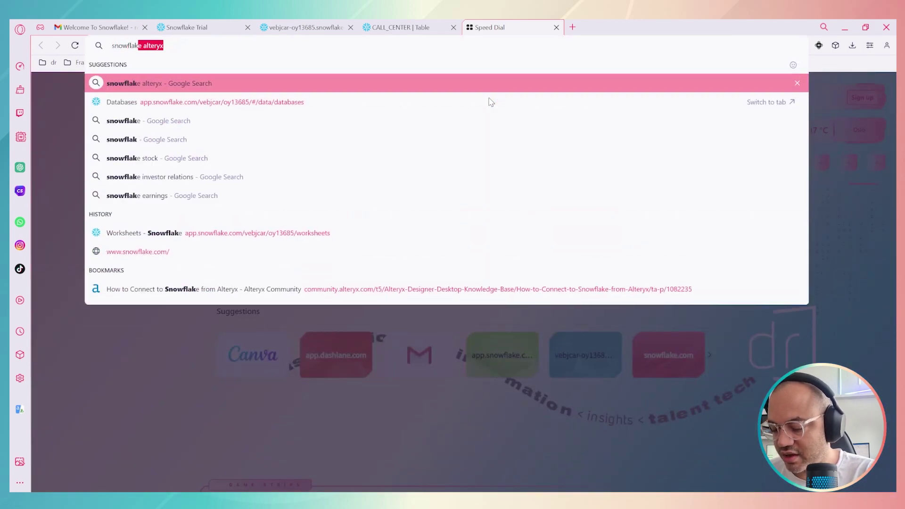
pyautogui.write('e odbc')
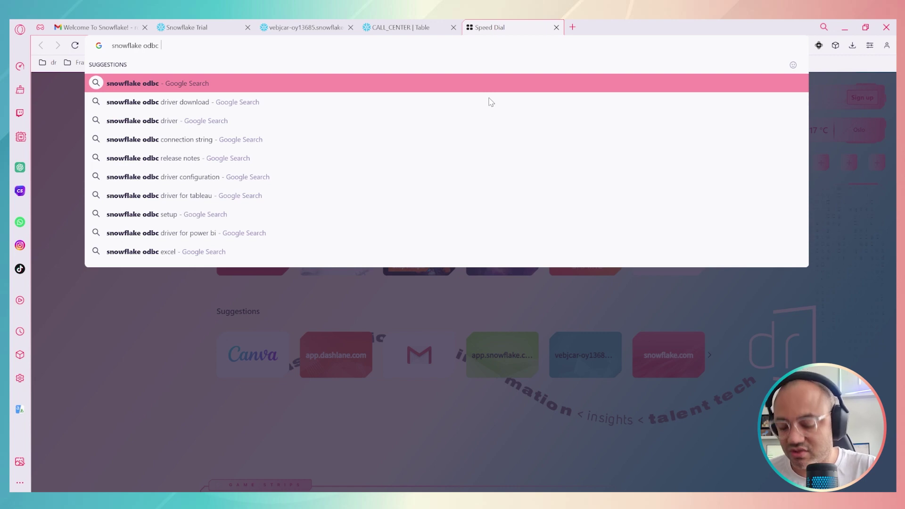
pyautogui.press('Down')
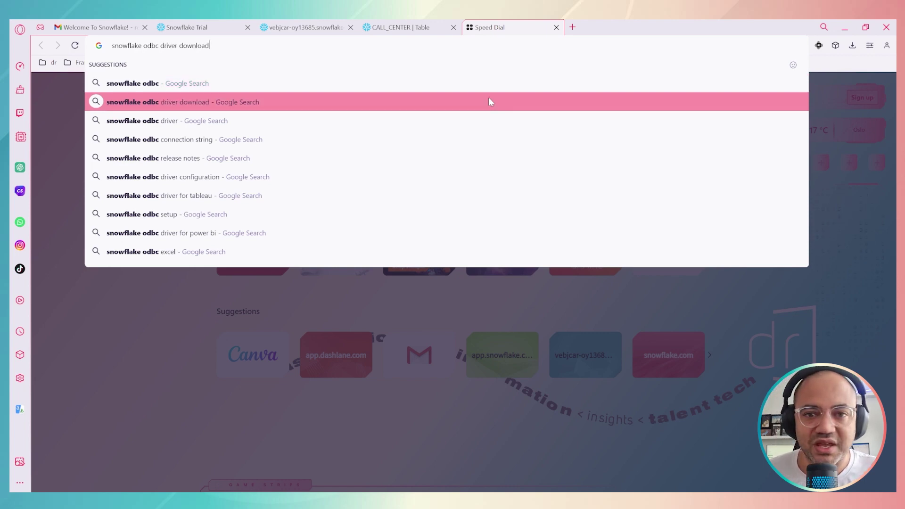
pyautogui.press('Return')
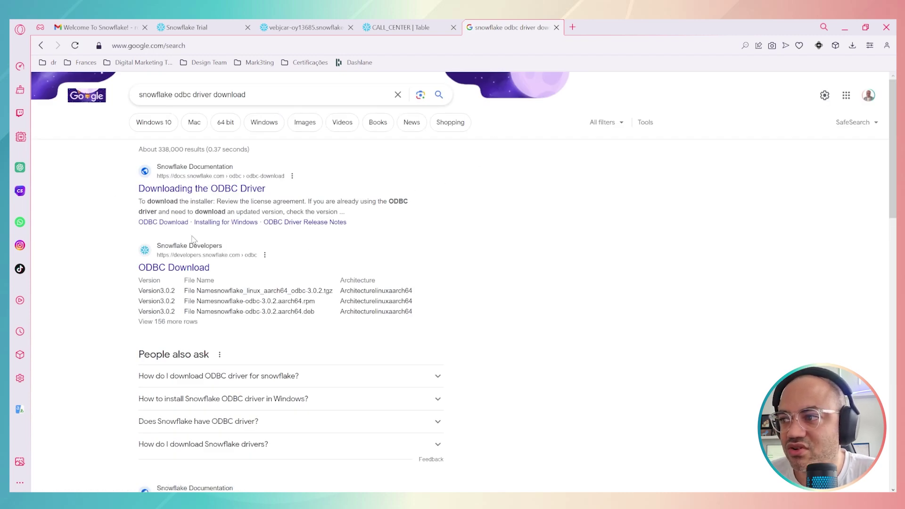
pyautogui.click(171, 269)
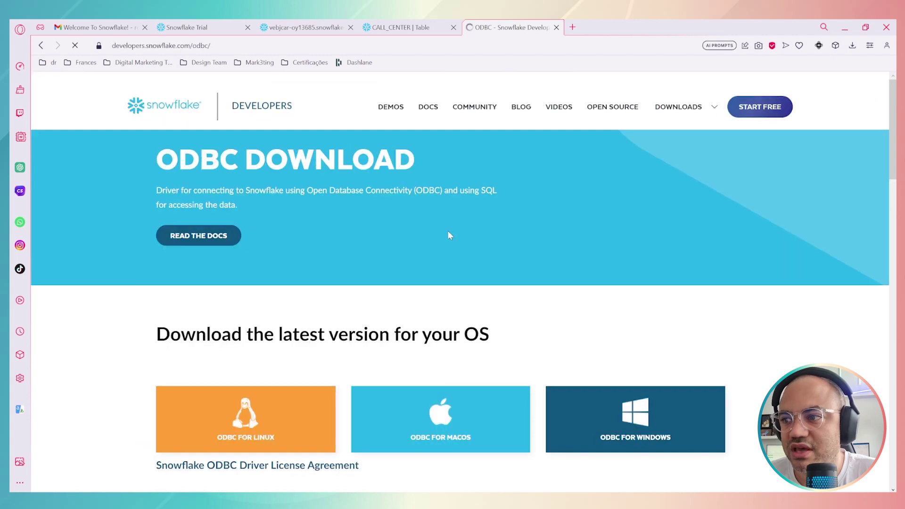
# Step: Look over the ODBC Download page, including the latest drivers offered for each operating system
pyautogui.scroll(-3, 449, 233)
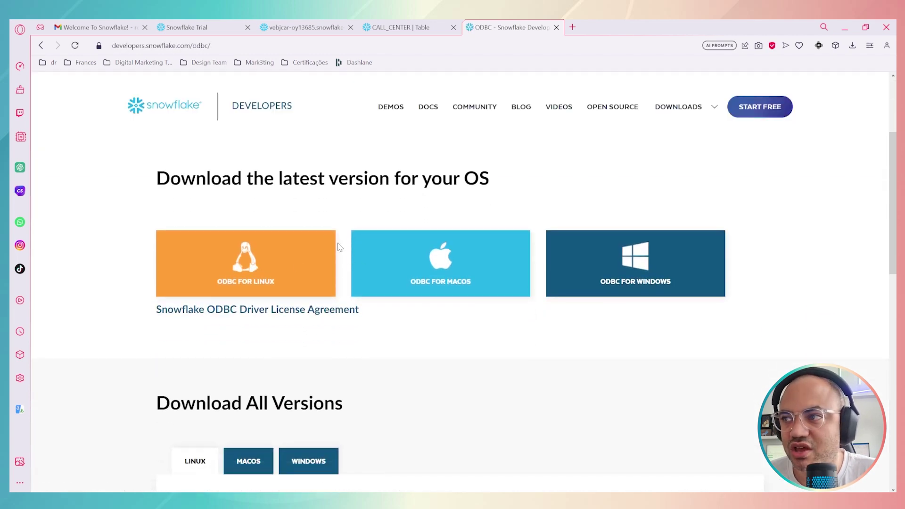
pyautogui.scroll(3, 202, 194)
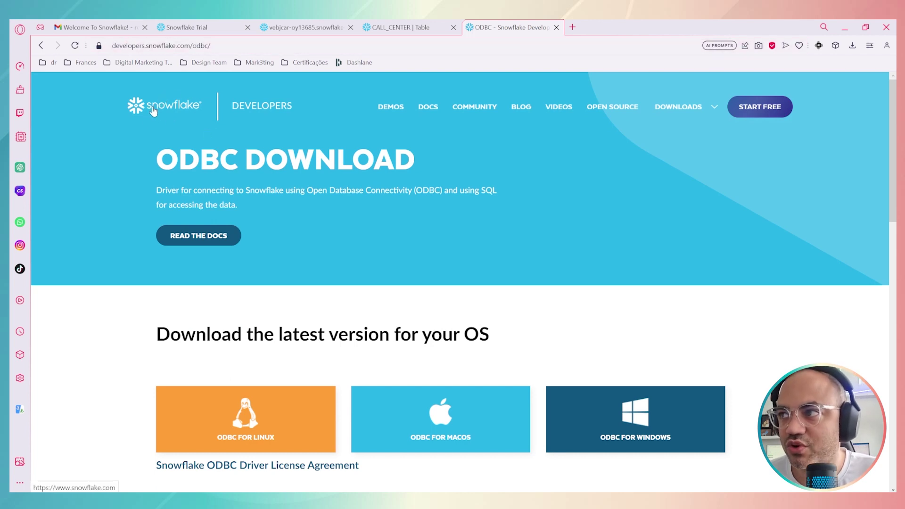
pyautogui.scroll(-4, 410, 304)
pyautogui.scroll(4, 411, 304)
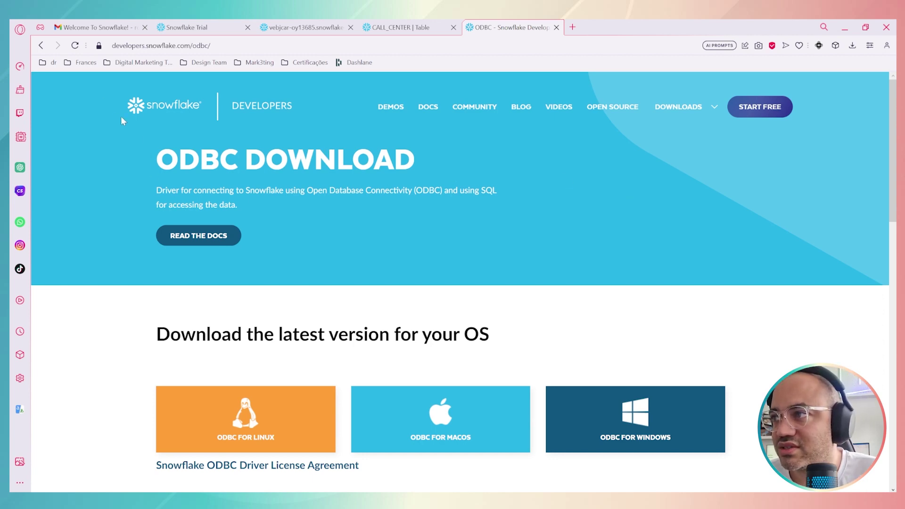
pyautogui.scroll(-5, 117, 118)
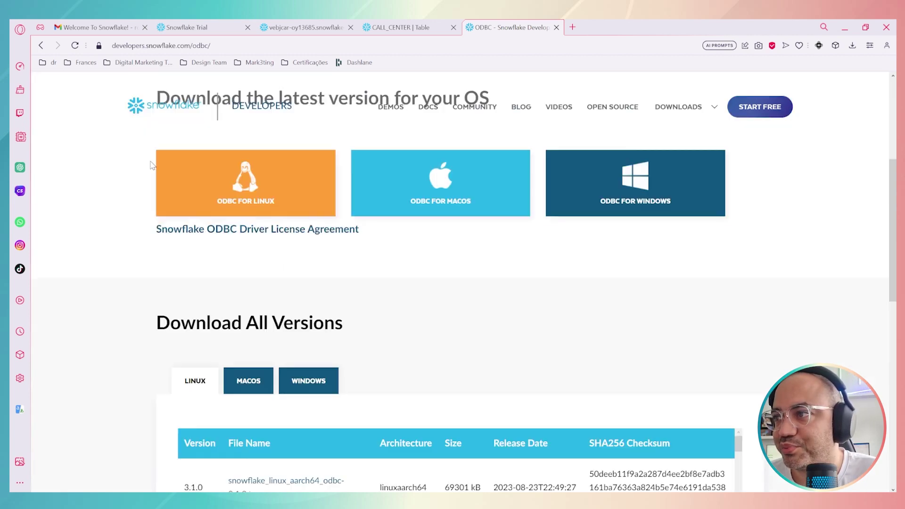
pyautogui.scroll(5, 151, 166)
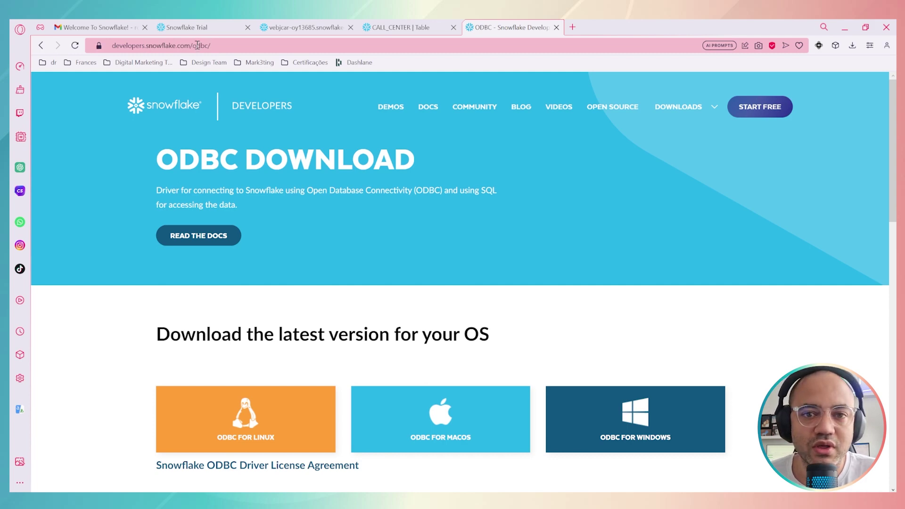
pyautogui.scroll(-10, 250, 197)
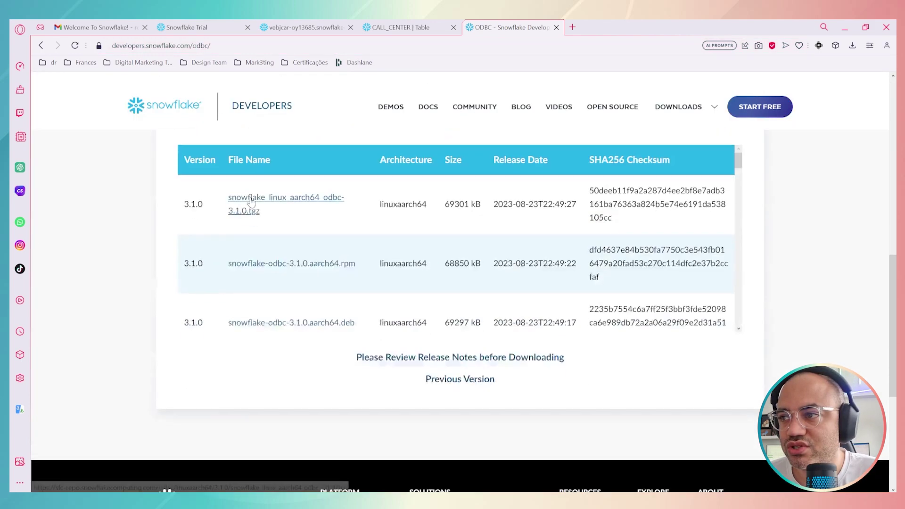
pyautogui.scroll(10, 278, 300)
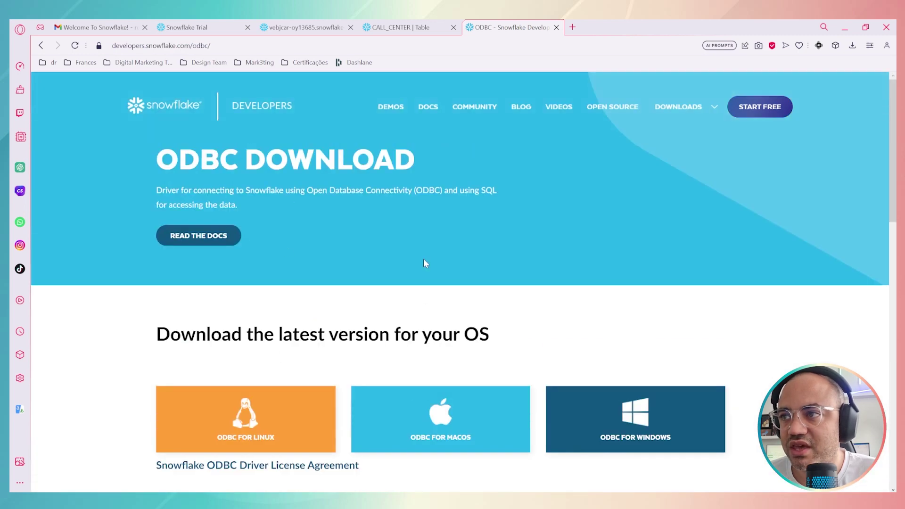
pyautogui.scroll(-5, 333, 245)
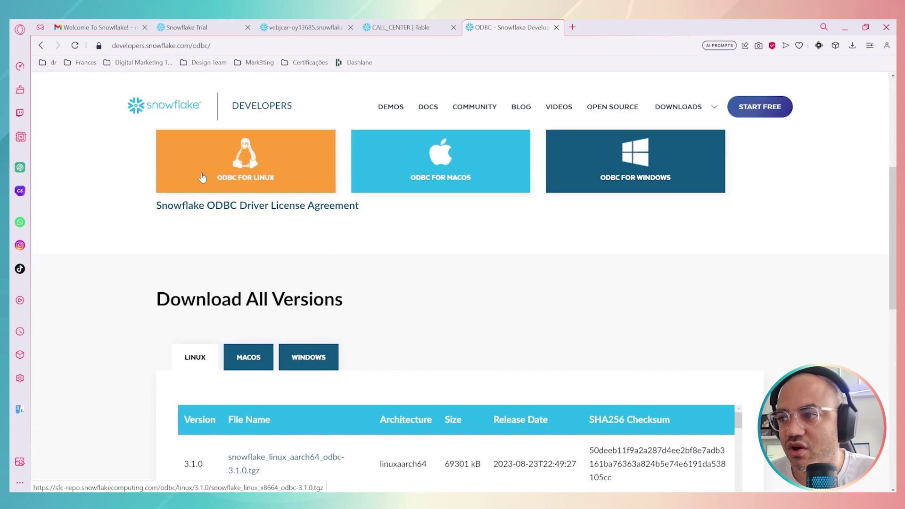
# Step: Compare the ODBC driver versions listed for Linux, macOS and Windows, examining the file names and architectures of the Windows installers
pyautogui.scroll(-4, 348, 243)
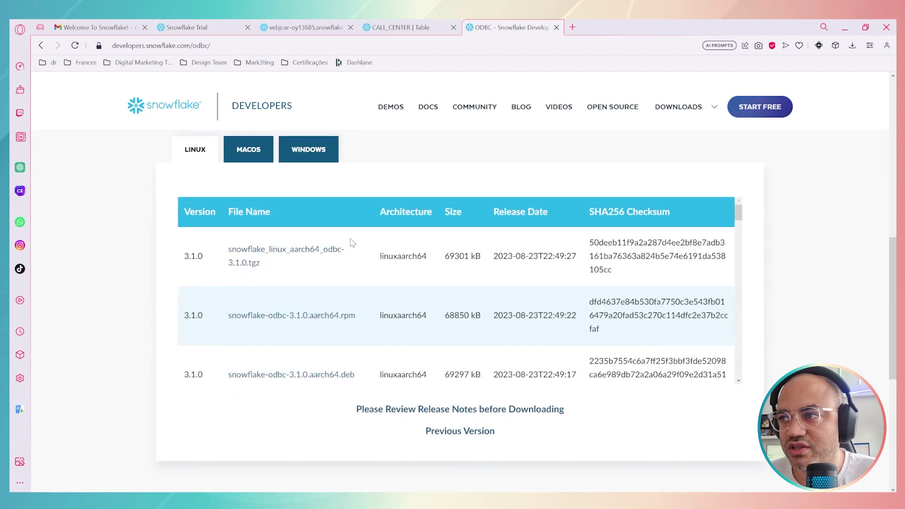
pyautogui.click(308, 164)
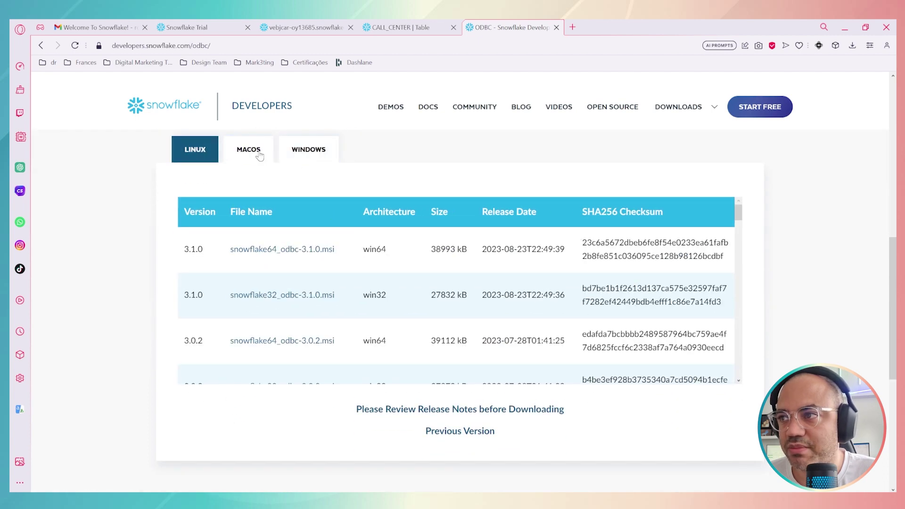
pyautogui.click(241, 157)
pyautogui.click(204, 158)
pyautogui.click(289, 153)
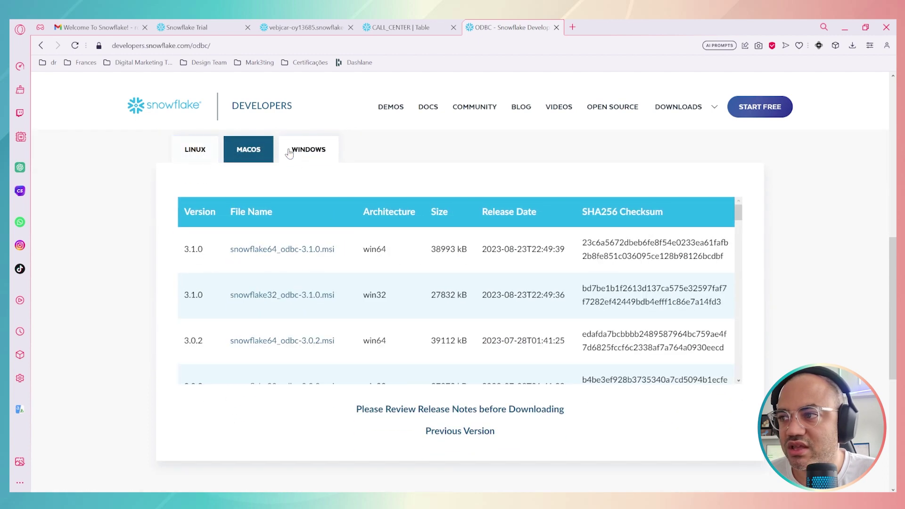
pyautogui.scroll(-3, 325, 377)
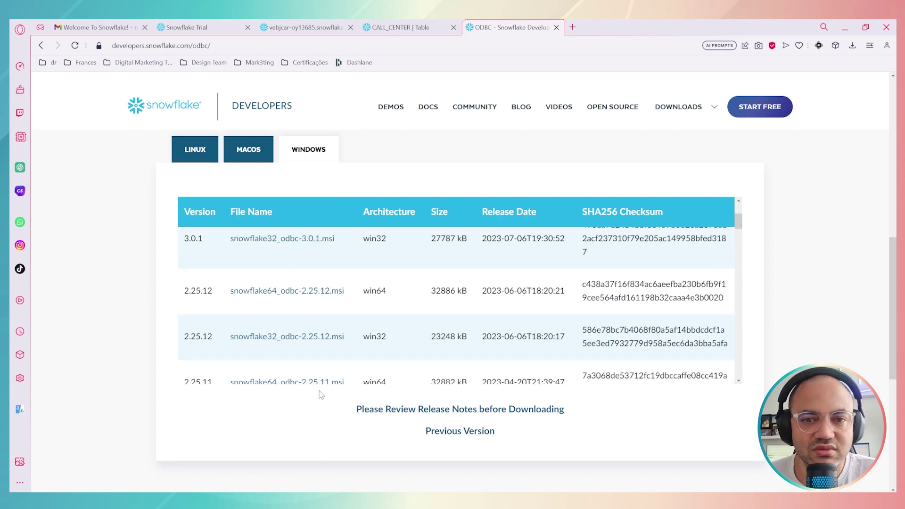
pyautogui.scroll(3, 325, 358)
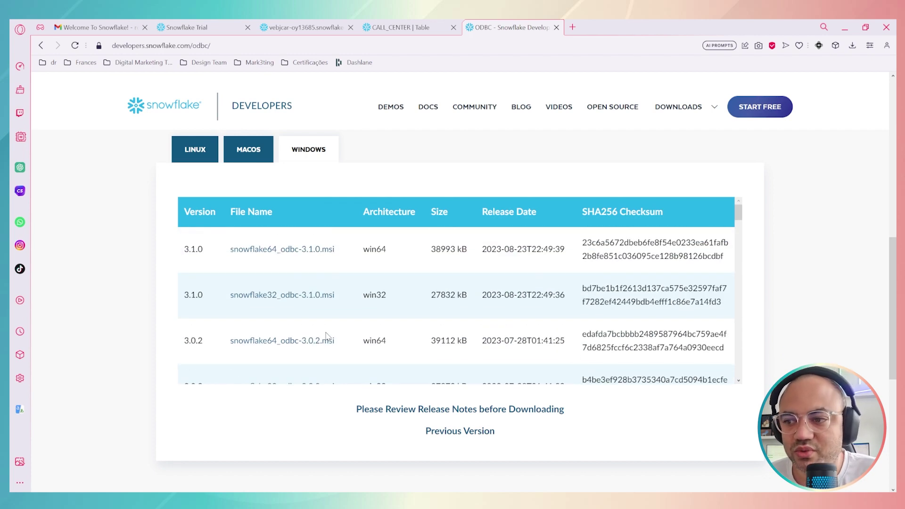
pyautogui.scroll(-2, 327, 336)
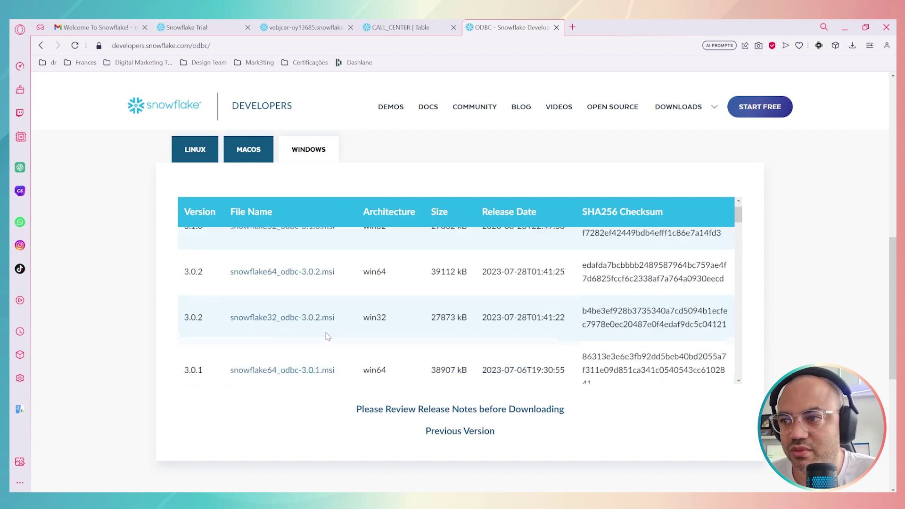
pyautogui.scroll(2, 327, 336)
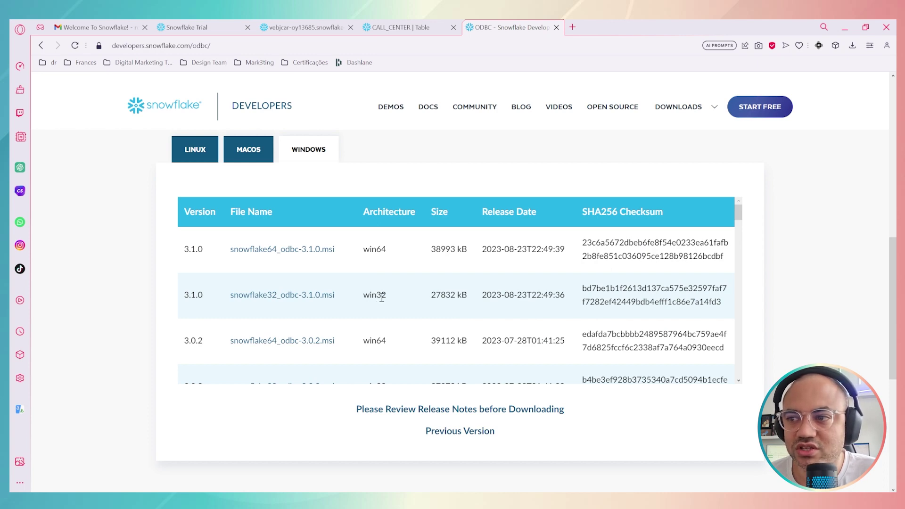
pyautogui.scroll(4, 383, 297)
pyautogui.scroll(-4, 384, 297)
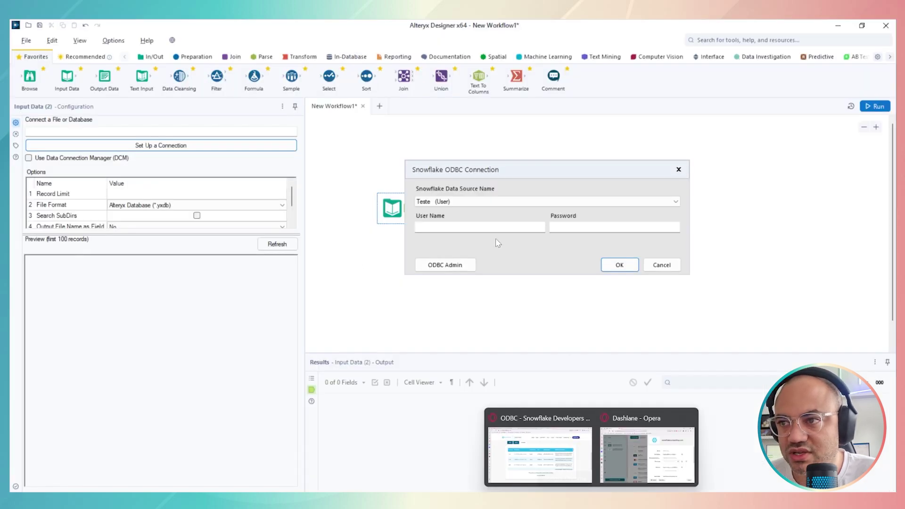
pyautogui.click(552, 448)
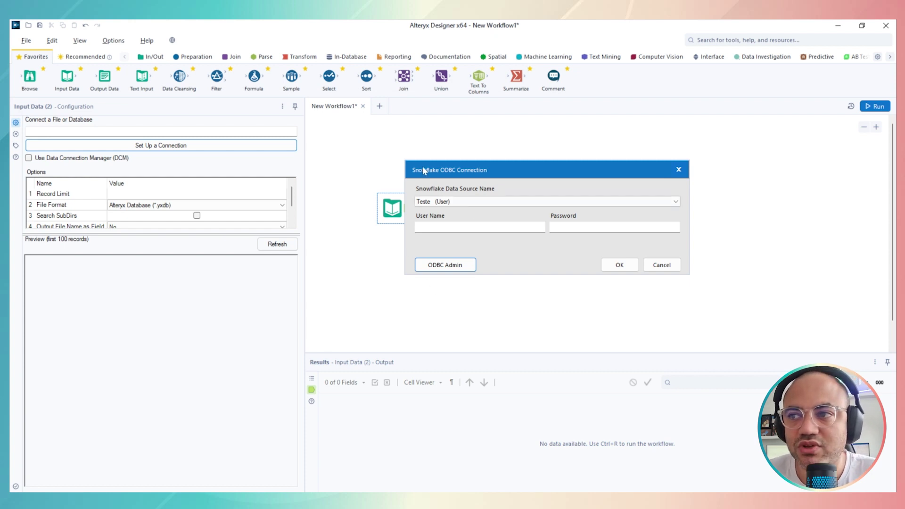
# Step: Open the ODBC administrator and add a new user data source based on the SnowflakeDSIIDriver
pyautogui.click(446, 268)
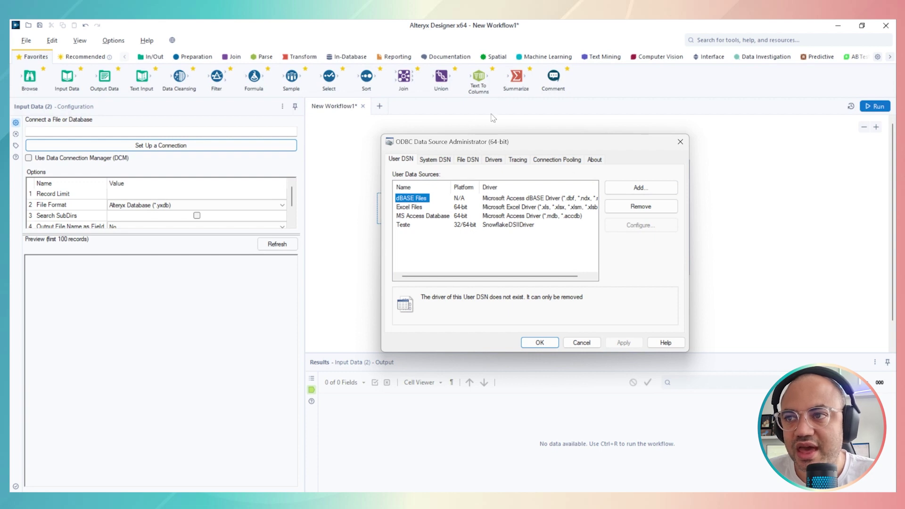
pyautogui.click(649, 193)
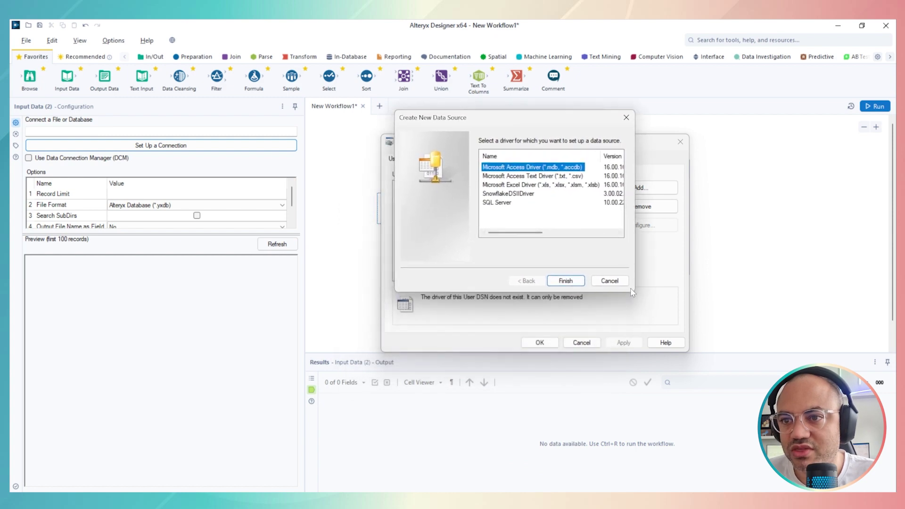
pyautogui.click(498, 193)
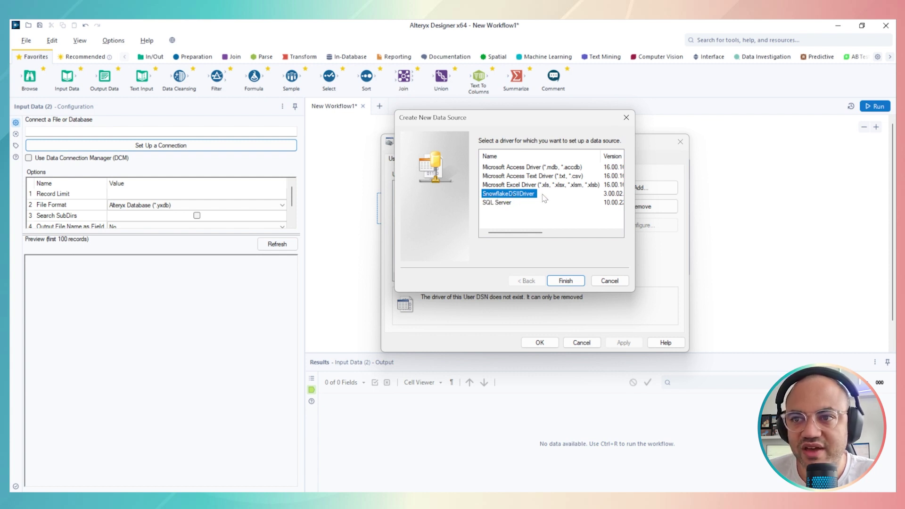
pyautogui.moveTo(538, 232); pyautogui.dragTo(589, 236)
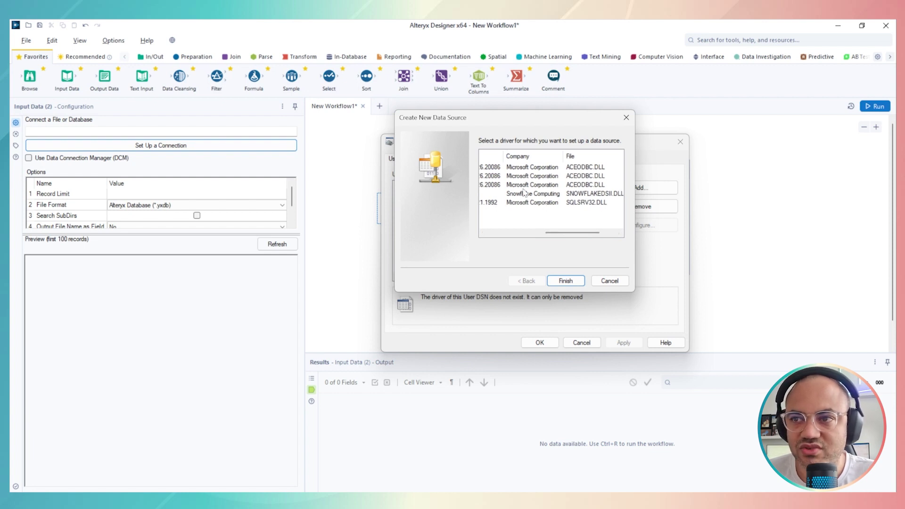
pyautogui.hscroll(-3, 567, 225)
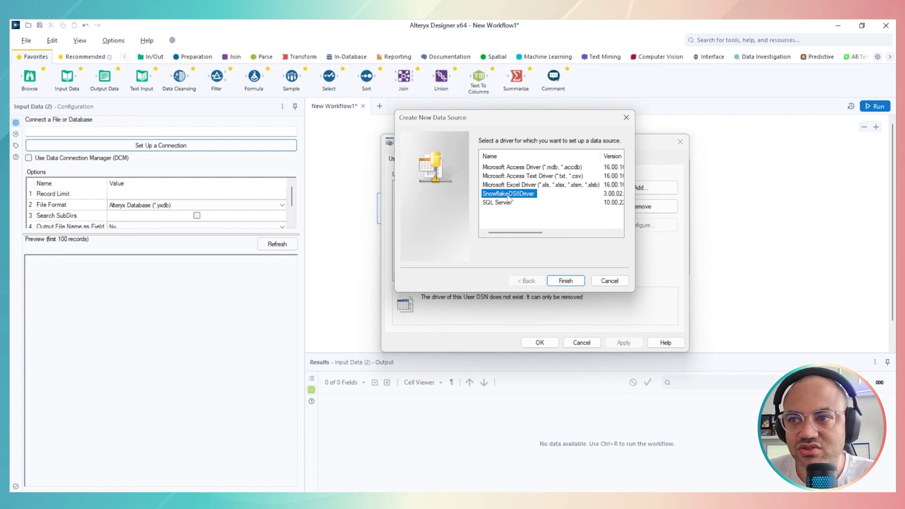
pyautogui.click(565, 281)
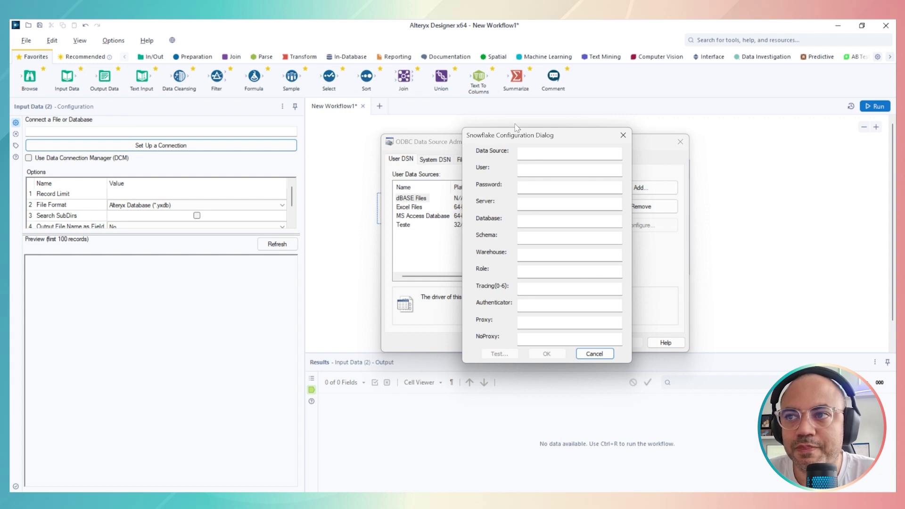
pyautogui.moveTo(525, 138); pyautogui.dragTo(532, 108)
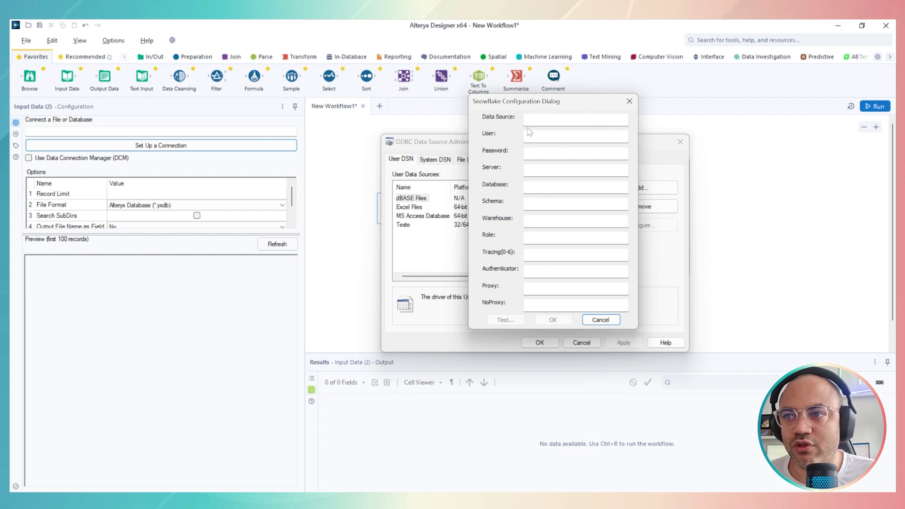
# Step: Name the new Snowflake data source Test_of_conexion
pyautogui.click(556, 117)
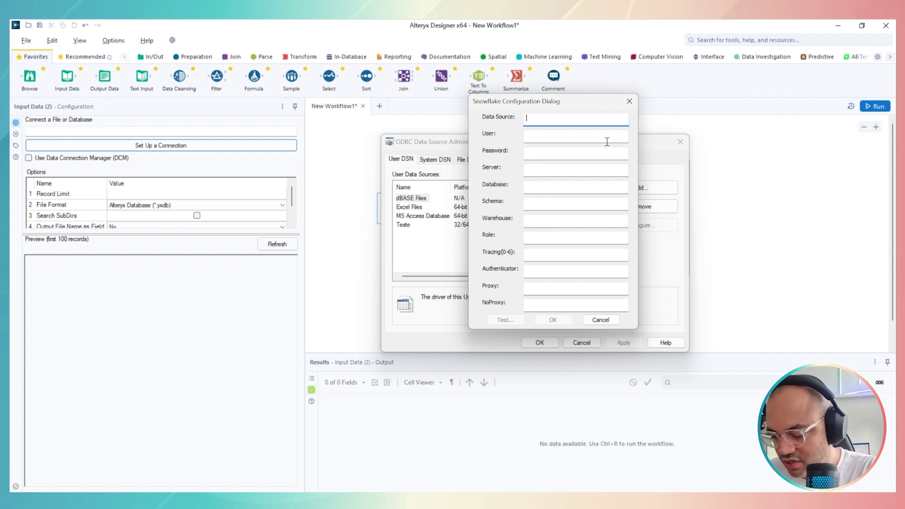
pyautogui.write('Tes')
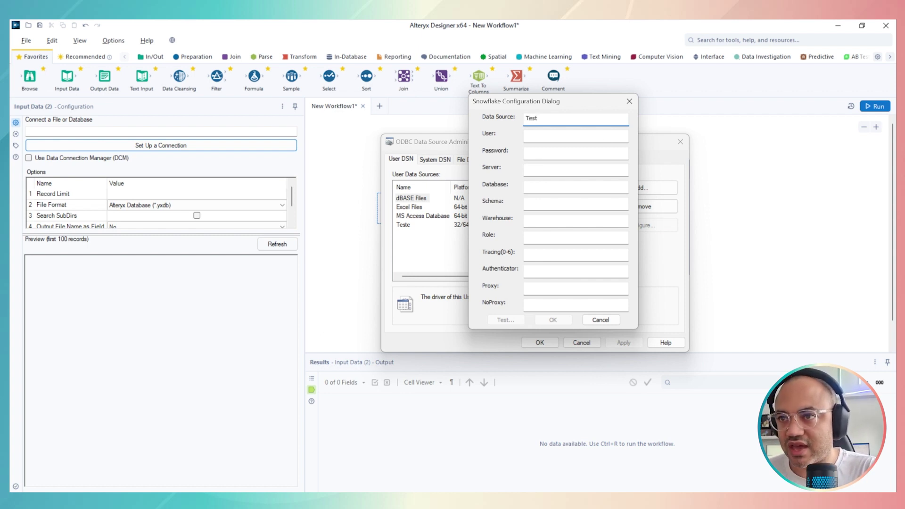
pyautogui.write('t_of')
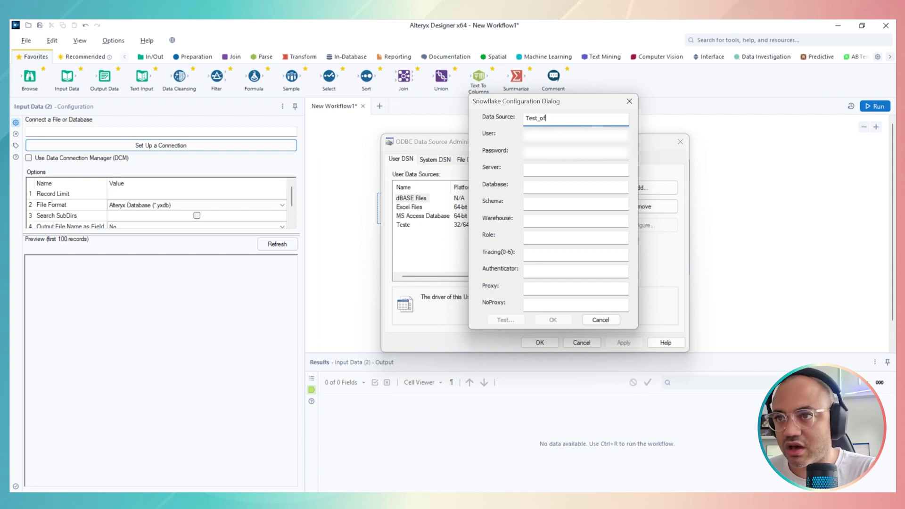
pyautogui.write('_cone')
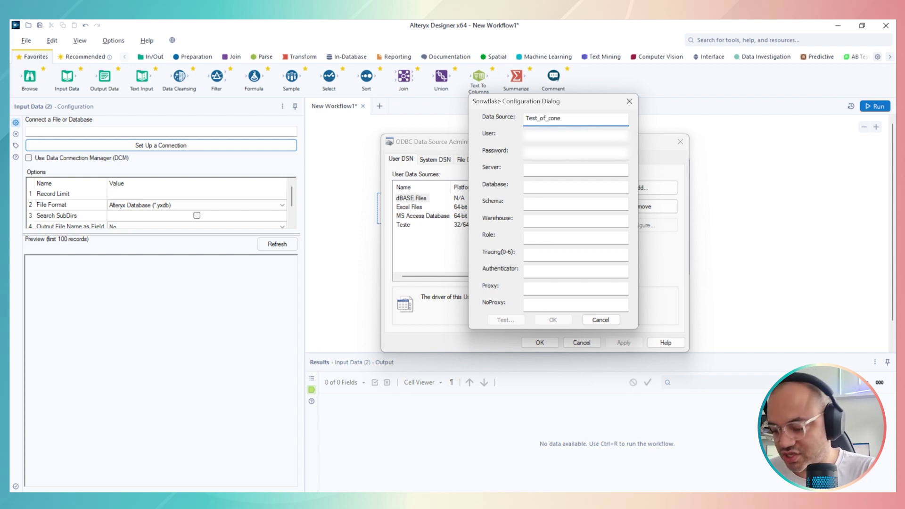
pyautogui.write('xion')
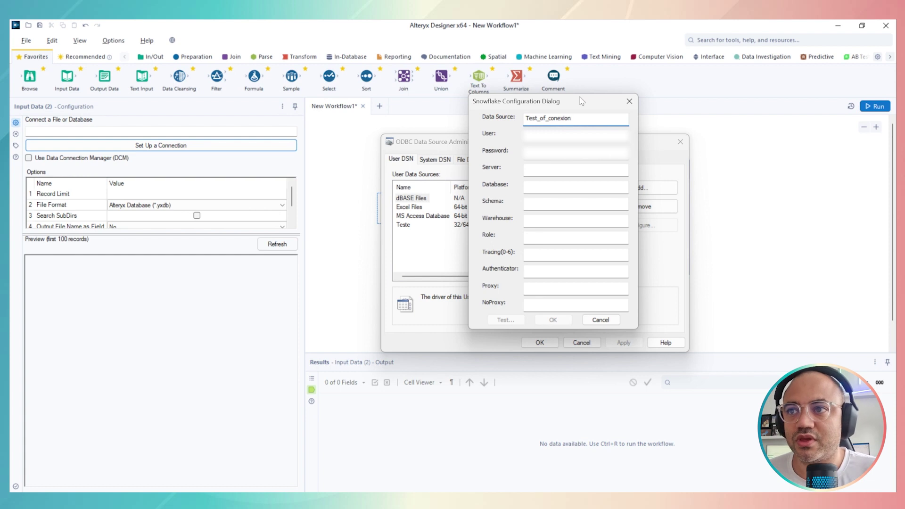
# Step: Enter the Snowflake account's user name and password for the data source
pyautogui.click(540, 140)
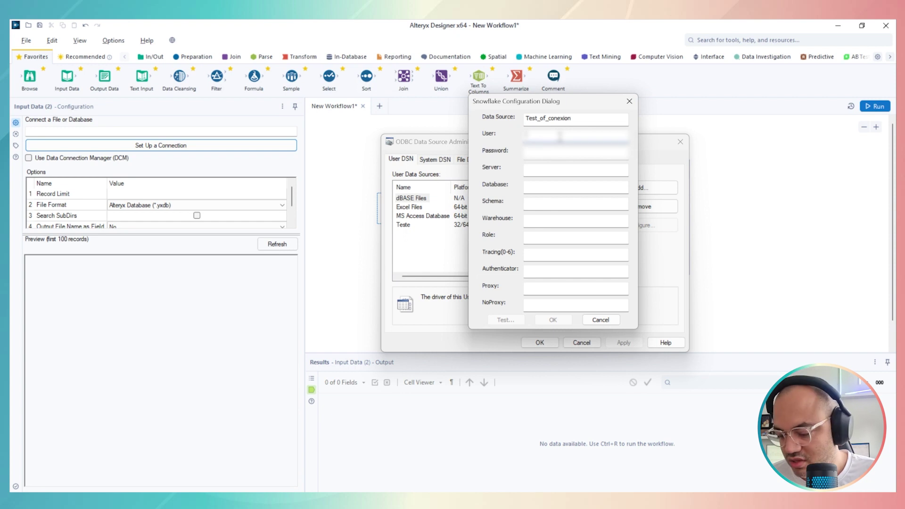
pyautogui.hotkey('ctrl', 'v')
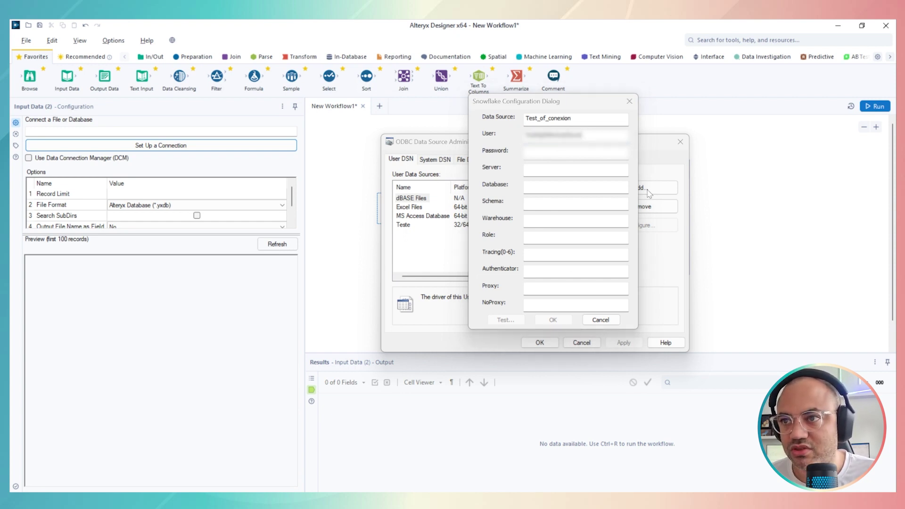
pyautogui.click(552, 150)
pyautogui.hotkey('ctrl', 'v')
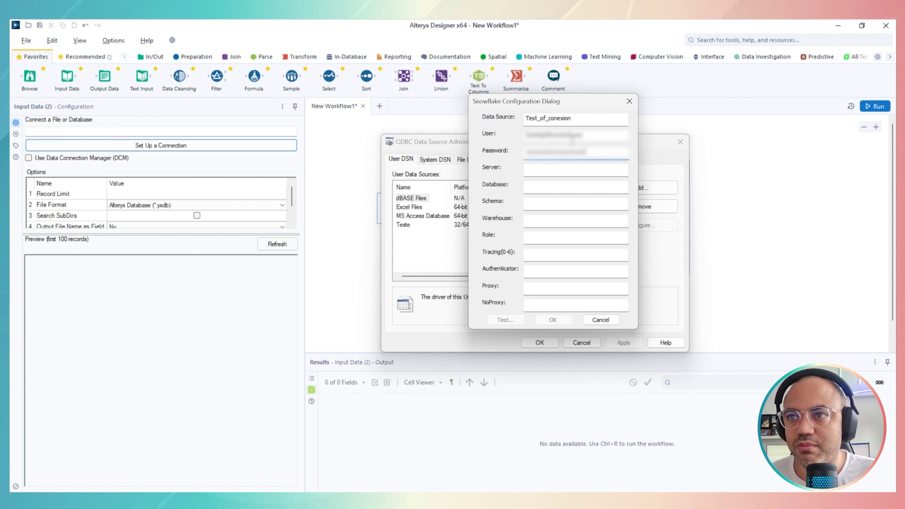
# Step: Copy the account's server address, through snowflakecomputing.com/, from the Snowflake sign-in page's URL in the browser into the data source's Server value
pyautogui.click(551, 169)
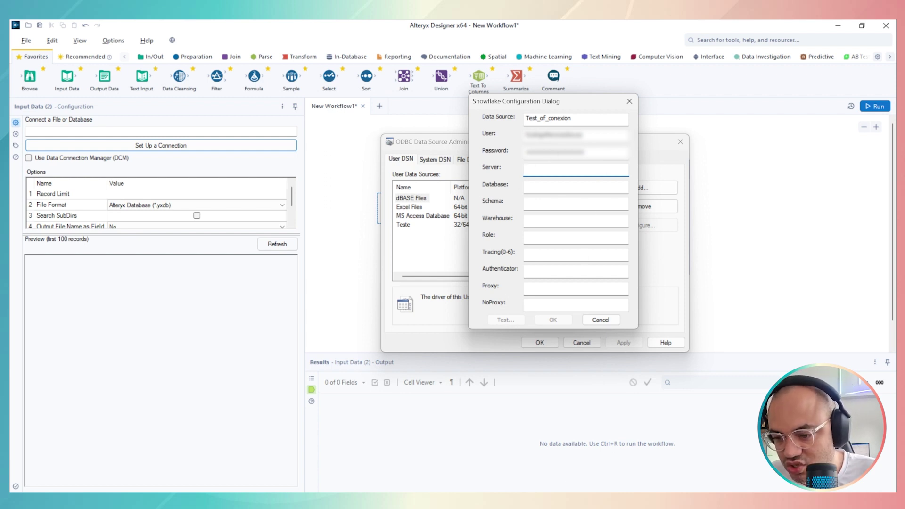
pyautogui.hotkey('alt', 'Tab')
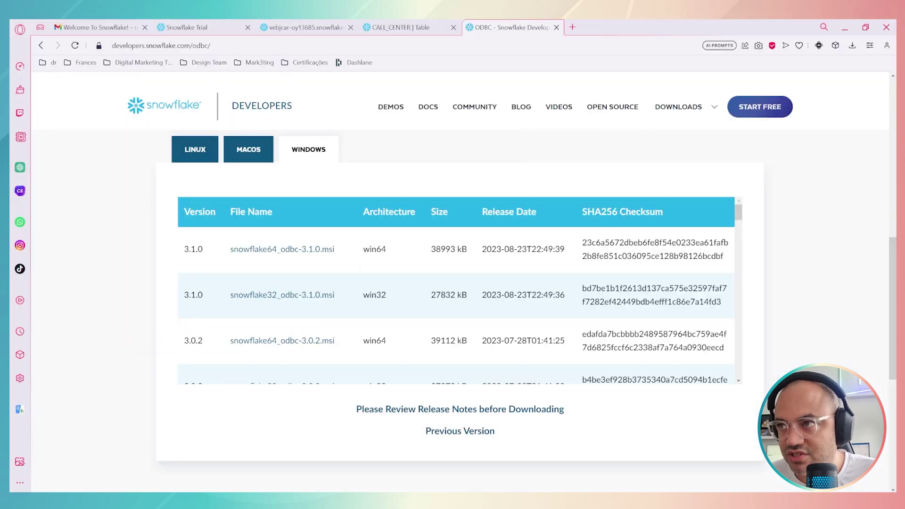
pyautogui.click(304, 27)
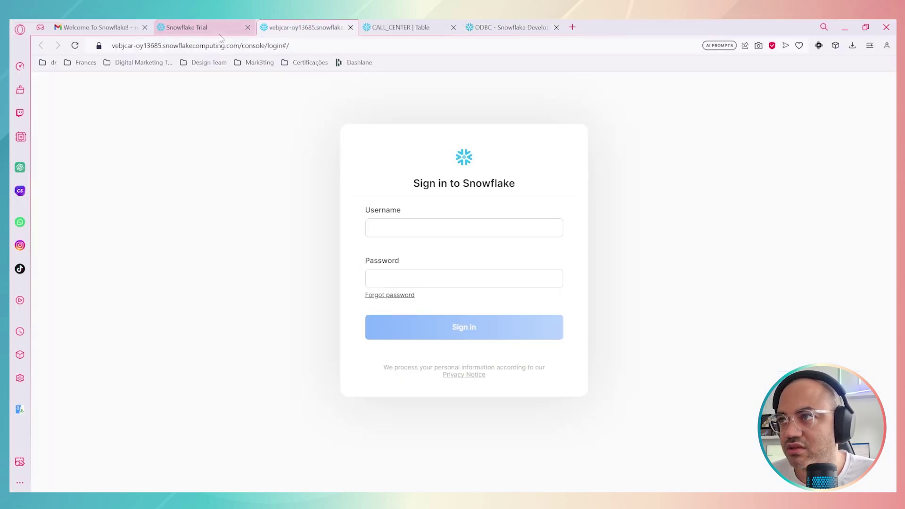
pyautogui.click(115, 46)
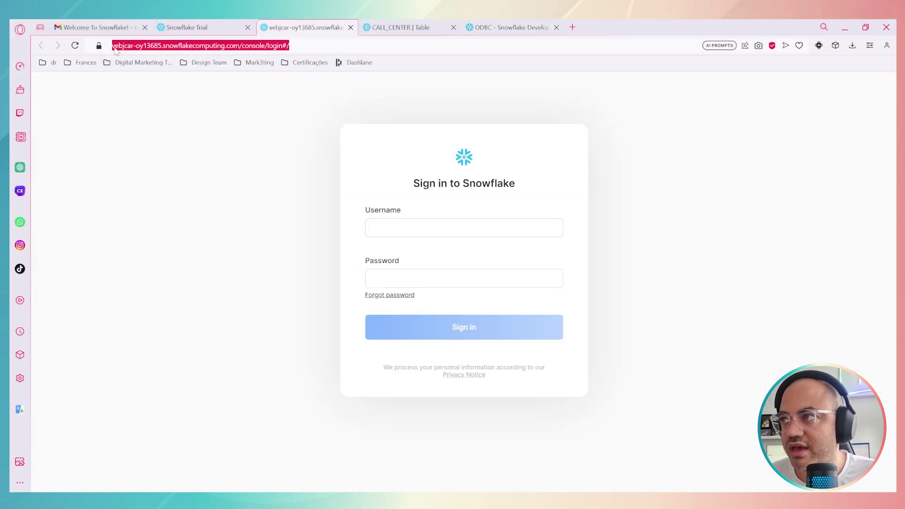
pyautogui.moveTo(113, 47); pyautogui.dragTo(243, 47)
pyautogui.hotkey('ctrl', 'c')
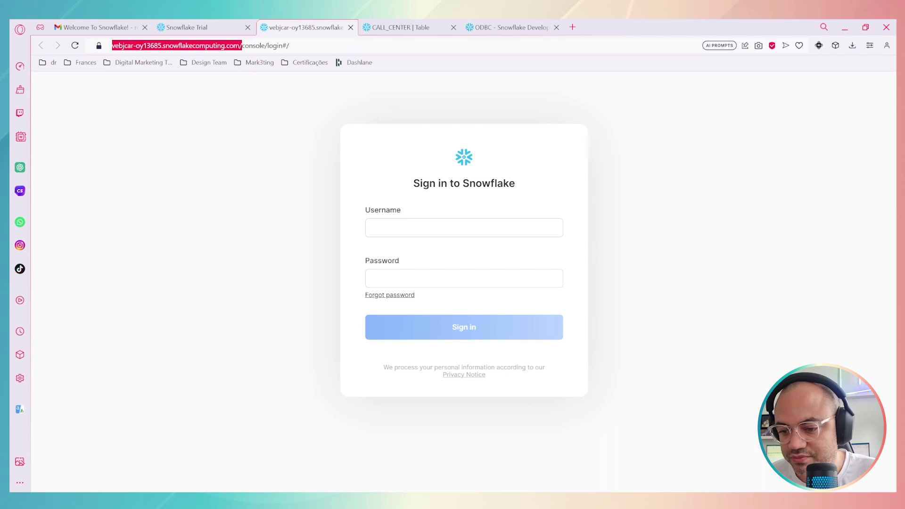
pyautogui.hotkey('alt', 'Tab')
pyautogui.hotkey('ctrl', 'v')
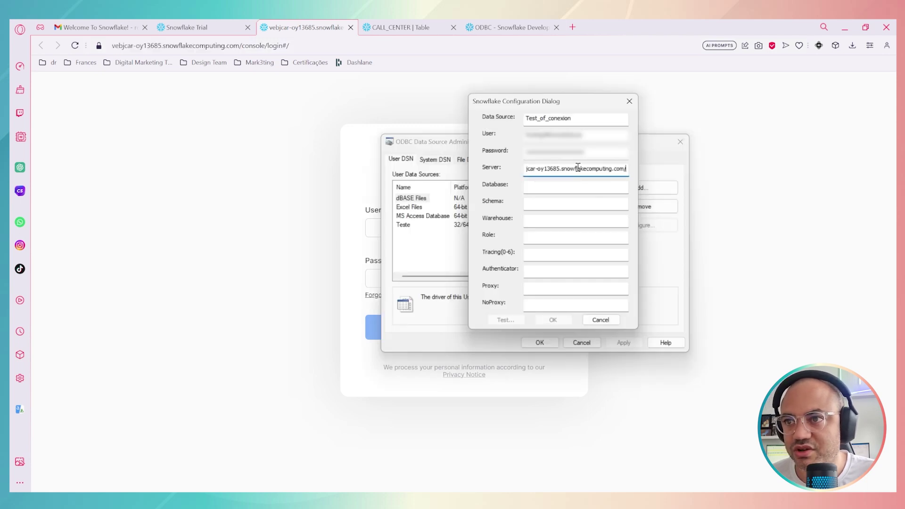
pyautogui.moveTo(572, 168); pyautogui.dragTo(491, 174)
pyautogui.click(542, 171)
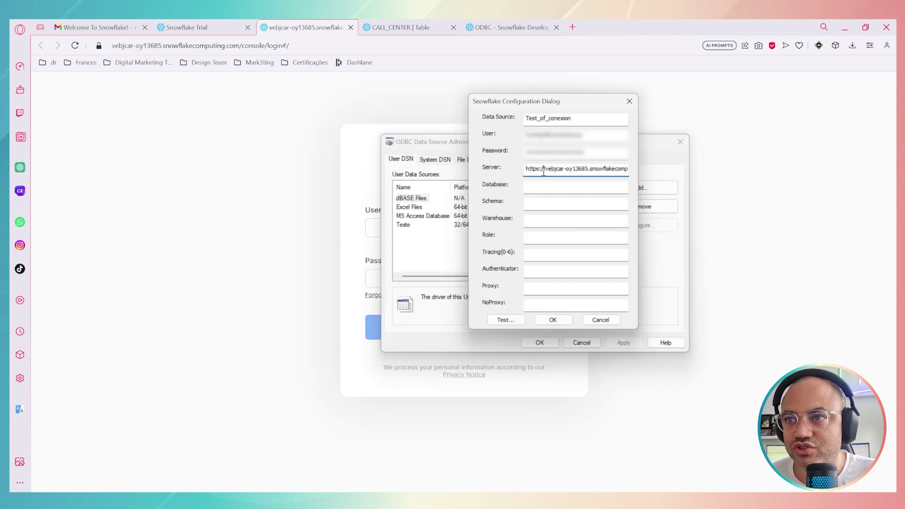
pyautogui.moveTo(546, 169); pyautogui.dragTo(527, 170)
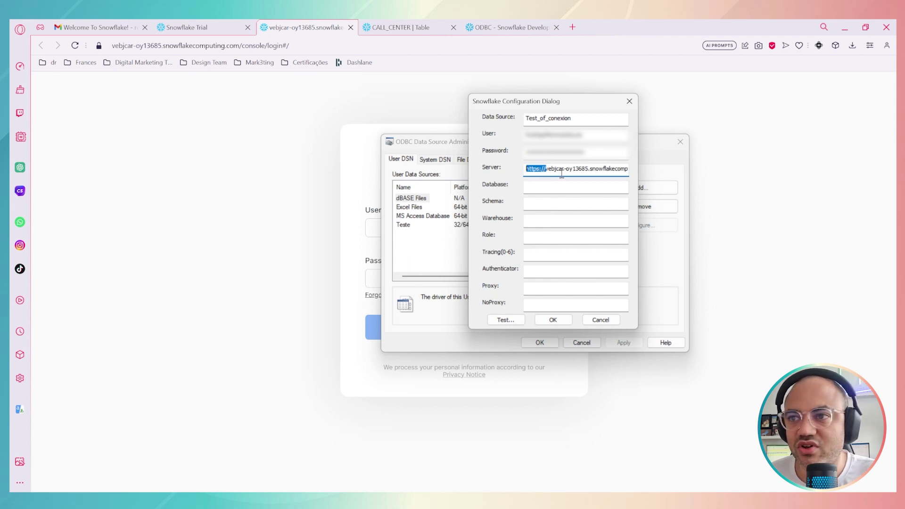
pyautogui.press('BackSpace')
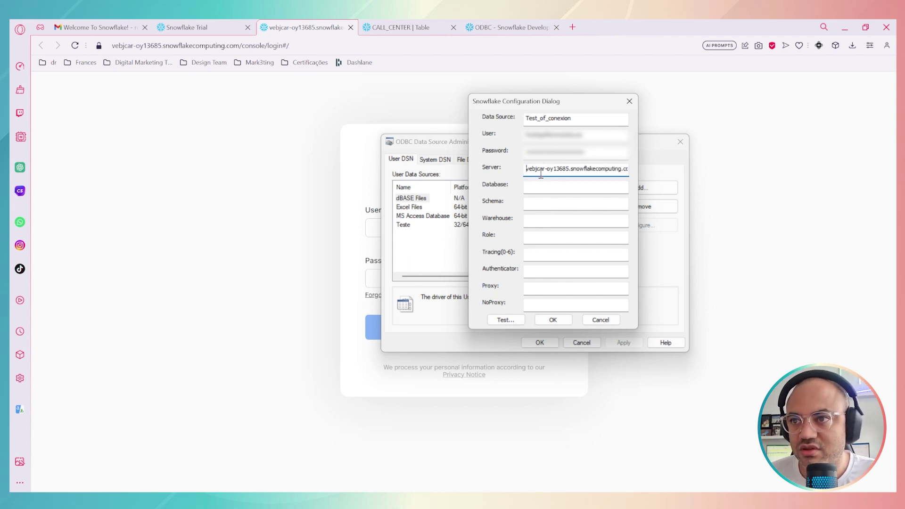
pyautogui.moveTo(526, 169)
pyautogui.mouseDown()
pyautogui.moveTo(637, 175)
pyautogui.moveTo(527, 170)
pyautogui.mouseUp()
# Step: Copy the database name SNOWFLAKE_SAMPLE_DATA from its Snowflake details page in the browser into the data source's Database value
pyautogui.click(539, 187)
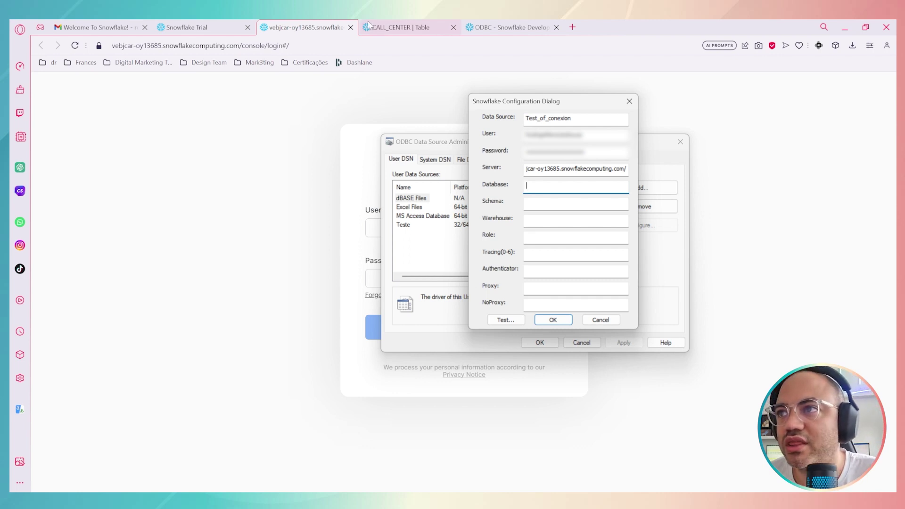
pyautogui.click(382, 27)
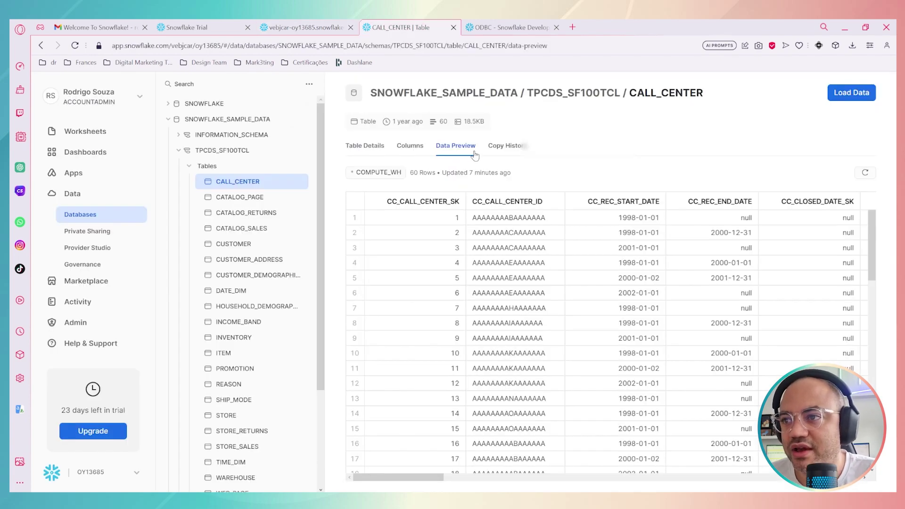
pyautogui.hotkey('alt', 'Tab')
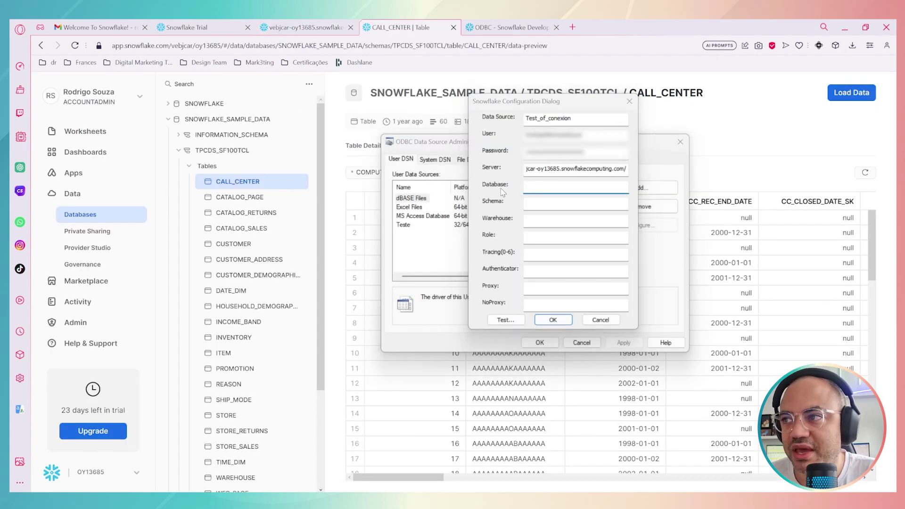
pyautogui.hotkey('alt', 'Tab')
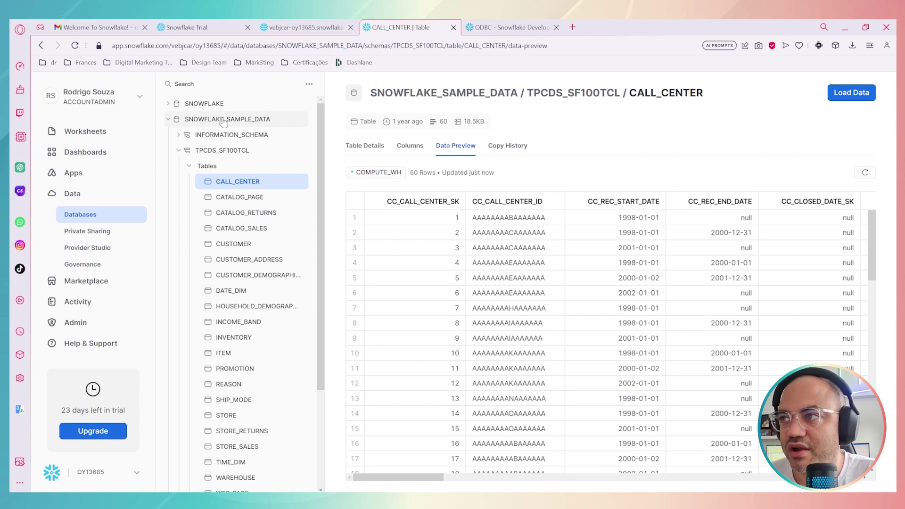
pyautogui.click(193, 124)
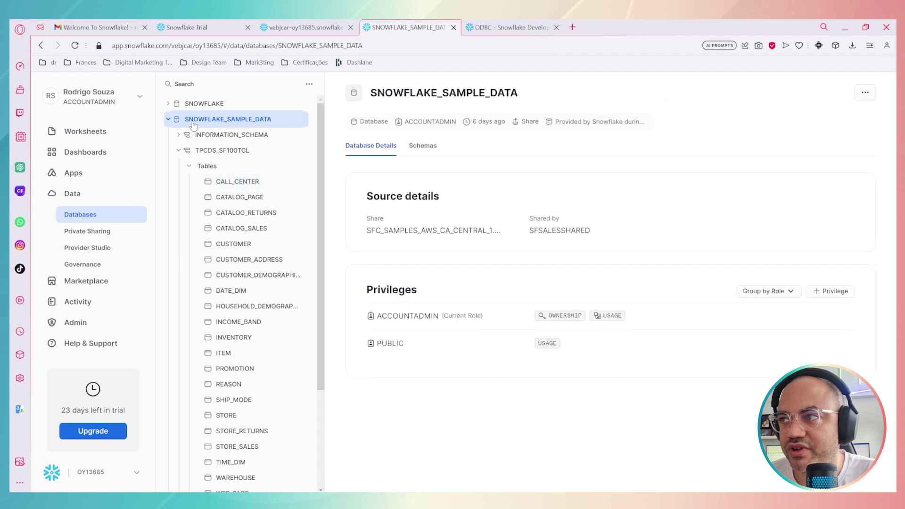
pyautogui.click(78, 196)
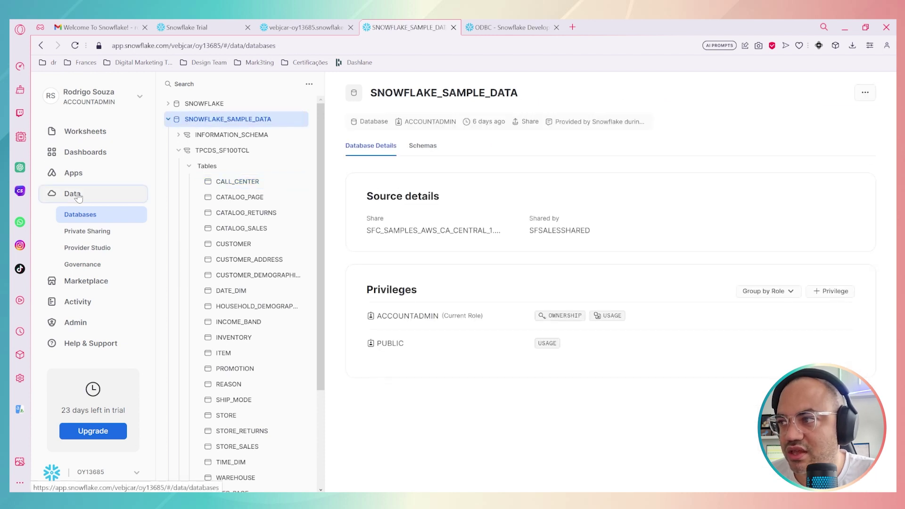
pyautogui.click(231, 119)
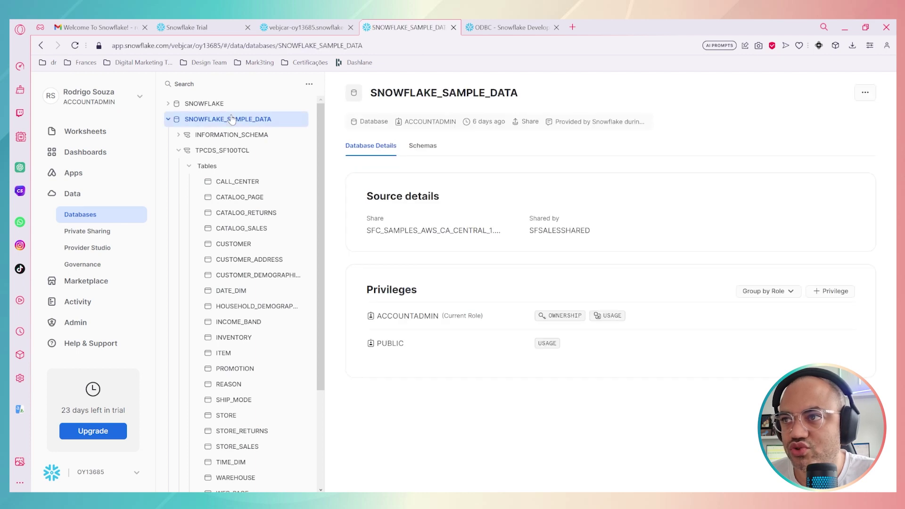
pyautogui.moveTo(370, 94); pyautogui.dragTo(522, 100)
pyautogui.hotkey('ctrl', 'c')
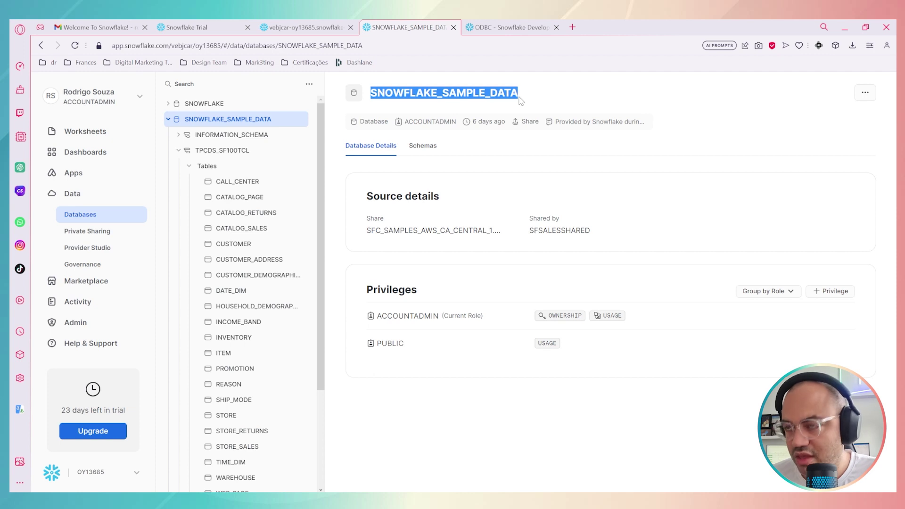
pyautogui.hotkey('alt', 'Tab')
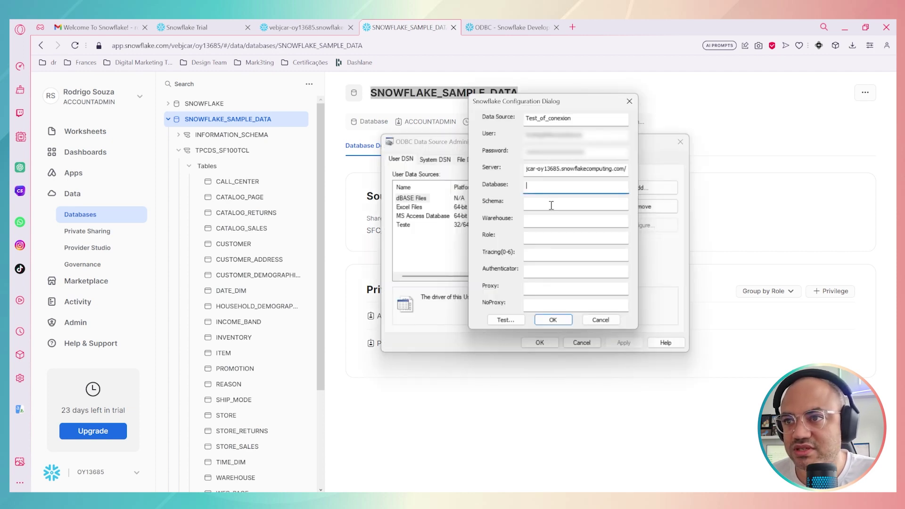
pyautogui.hotkey('ctrl', 'v')
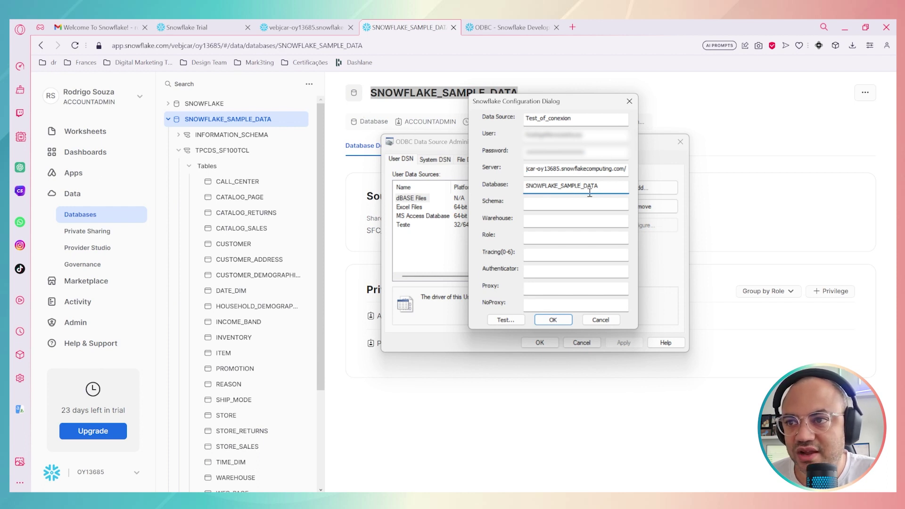
# Step: Switch to the browser and look through the schemas of the SNOWFLAKE_SAMPLE_DATA database for the data source's Schema value
pyautogui.click(532, 204)
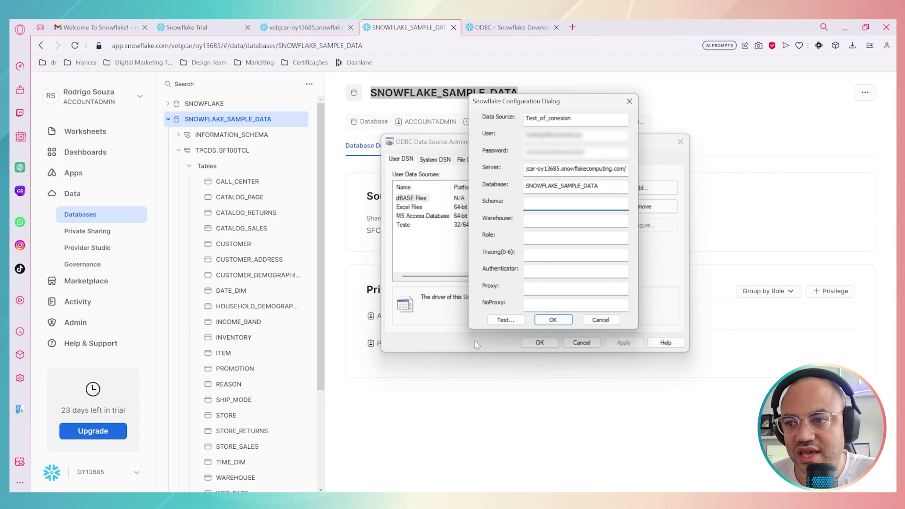
pyautogui.click(411, 119)
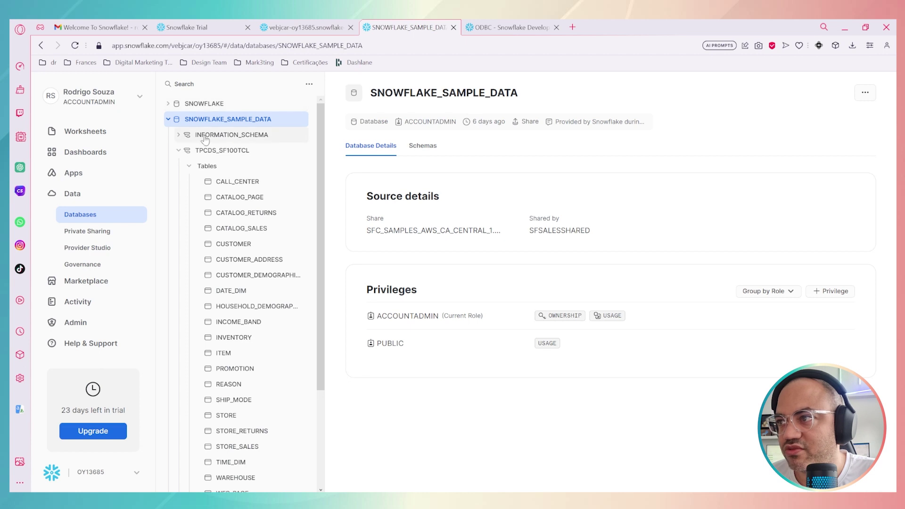
pyautogui.click(178, 151)
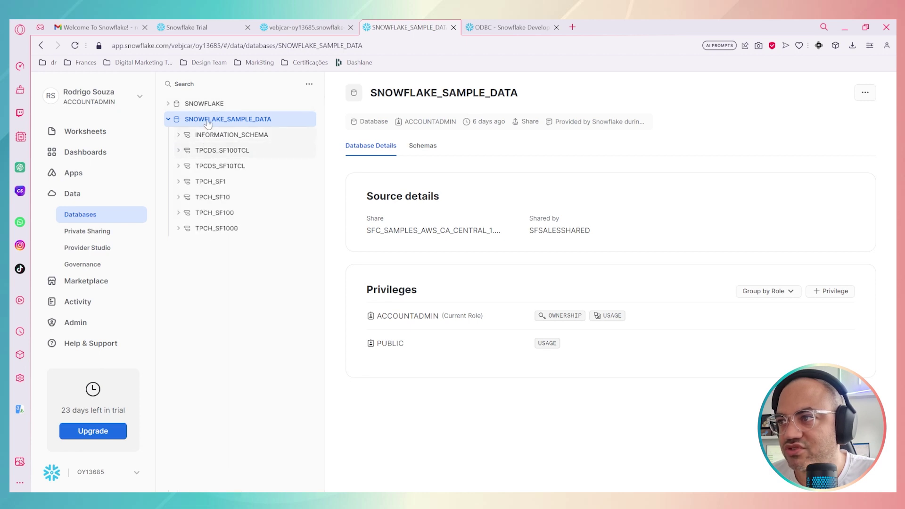
pyautogui.click(220, 165)
pyautogui.click(222, 151)
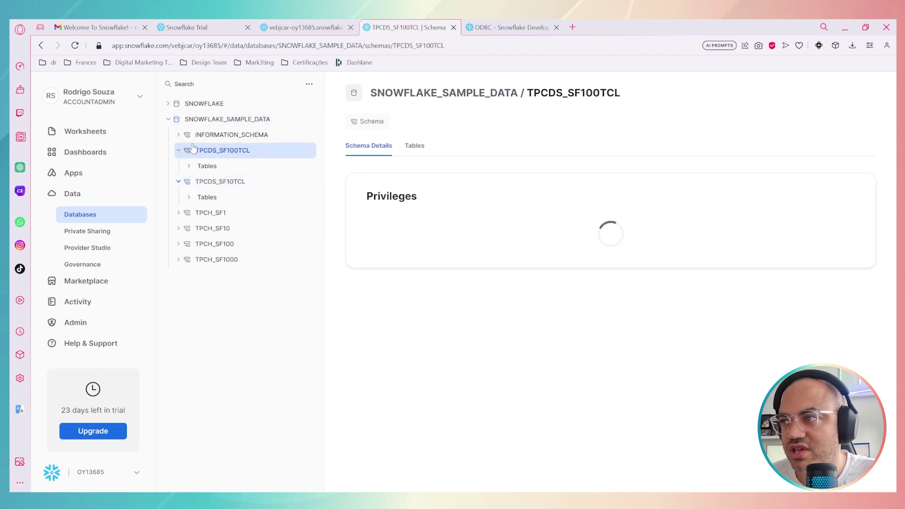
# Step: Examine the views of the INFORMATION_SCHEMA schema in SNOWFLAKE_SAMPLE_DATA, including CLASSES, ENABLED_ROLES and CLASS_INSTANCE_FUNCTIONS
pyautogui.click(178, 136)
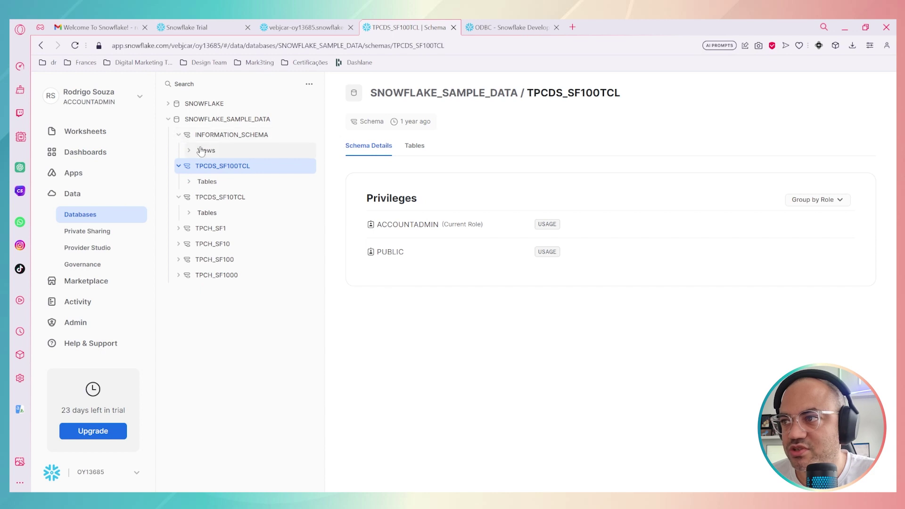
pyautogui.click(189, 151)
pyautogui.click(226, 166)
pyautogui.click(230, 182)
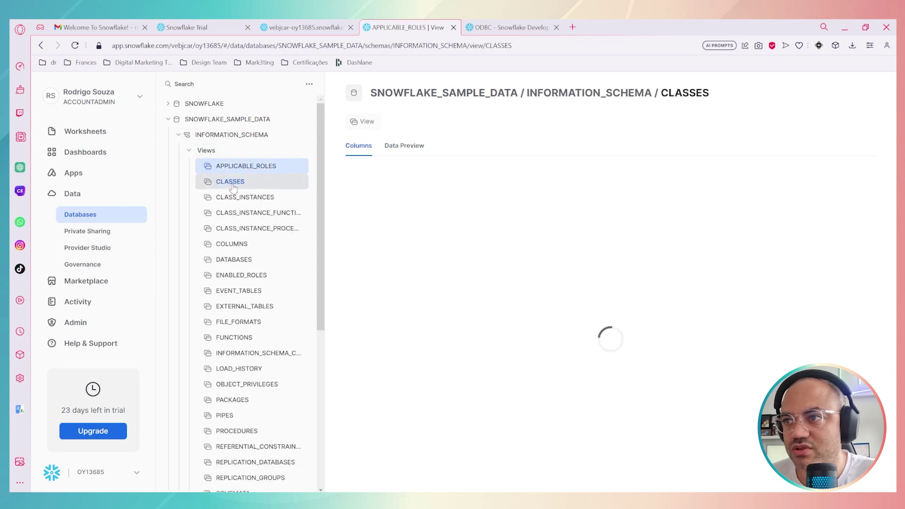
pyautogui.click(243, 212)
pyautogui.click(243, 228)
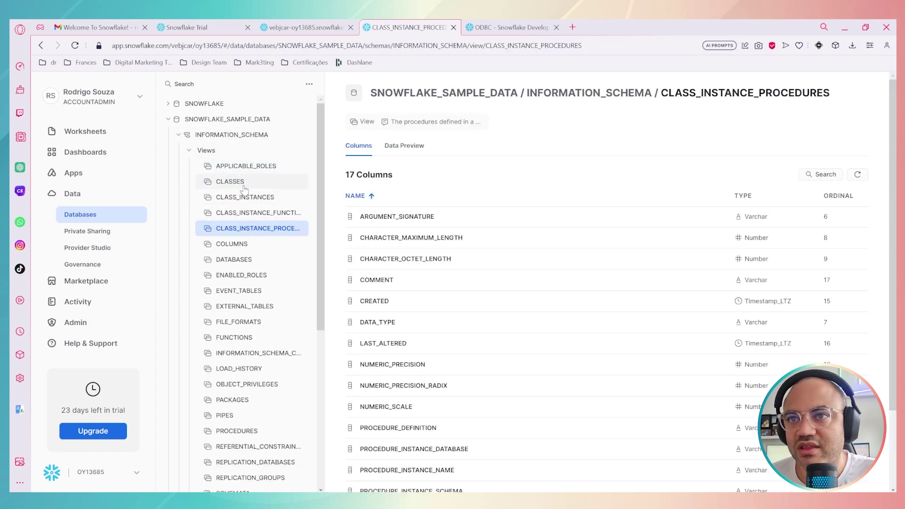
pyautogui.click(240, 183)
pyautogui.click(239, 227)
pyautogui.click(242, 275)
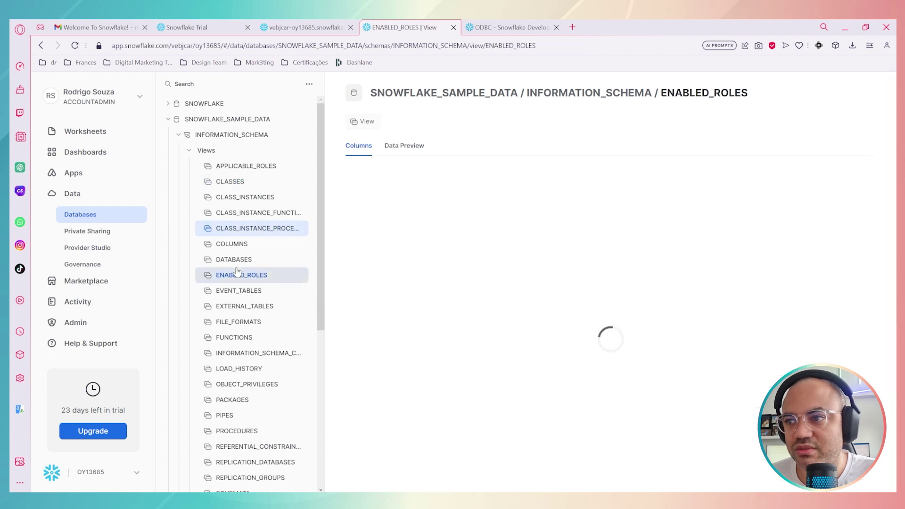
pyautogui.click(241, 243)
pyautogui.click(242, 212)
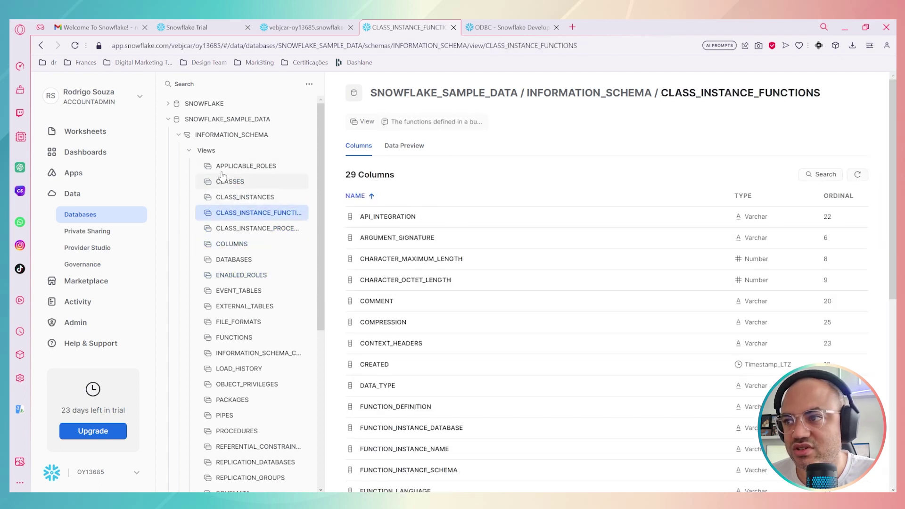
pyautogui.click(190, 151)
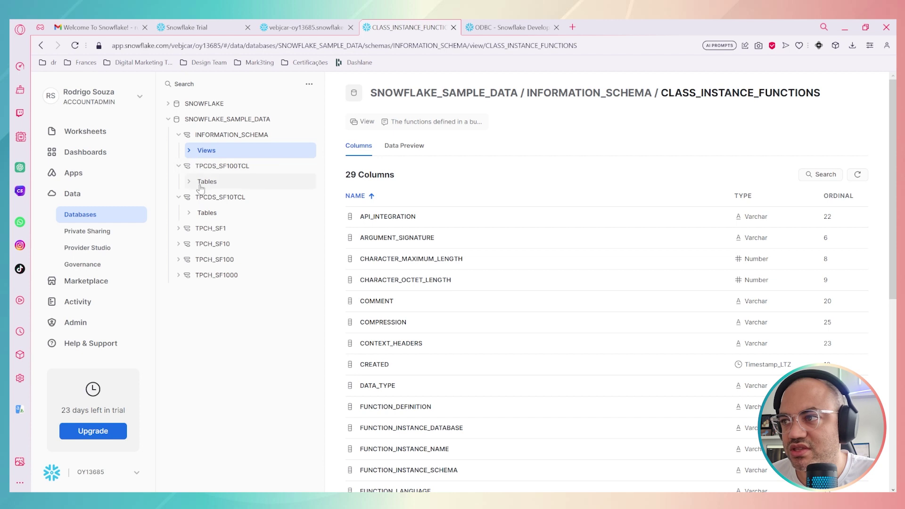
# Step: Copy the schema name TPCDS_SF100TCL from its Snowflake details page in the browser into the data source's Schema value
pyautogui.click(195, 183)
pyautogui.click(195, 181)
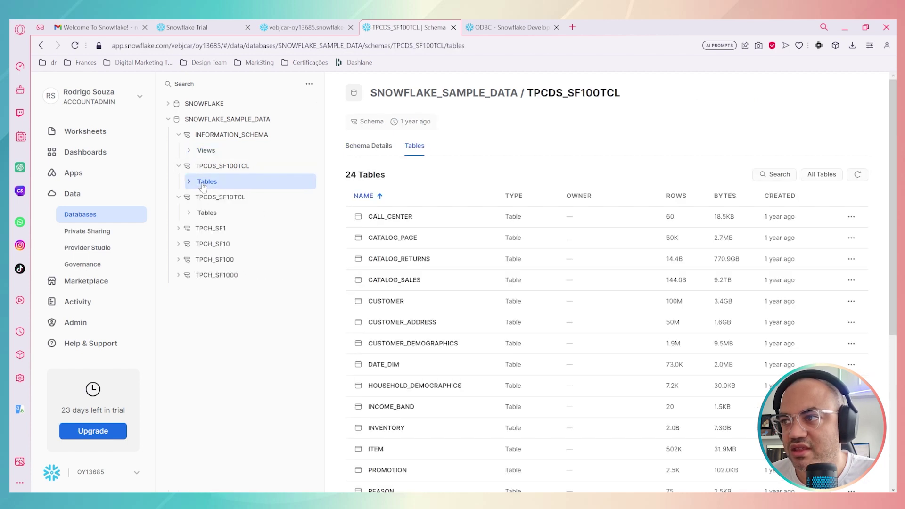
pyautogui.click(229, 166)
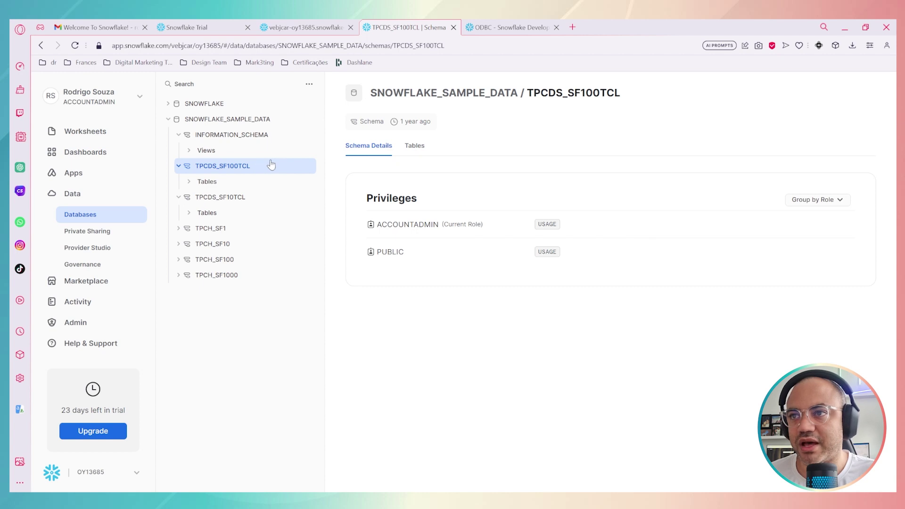
pyautogui.click(238, 169)
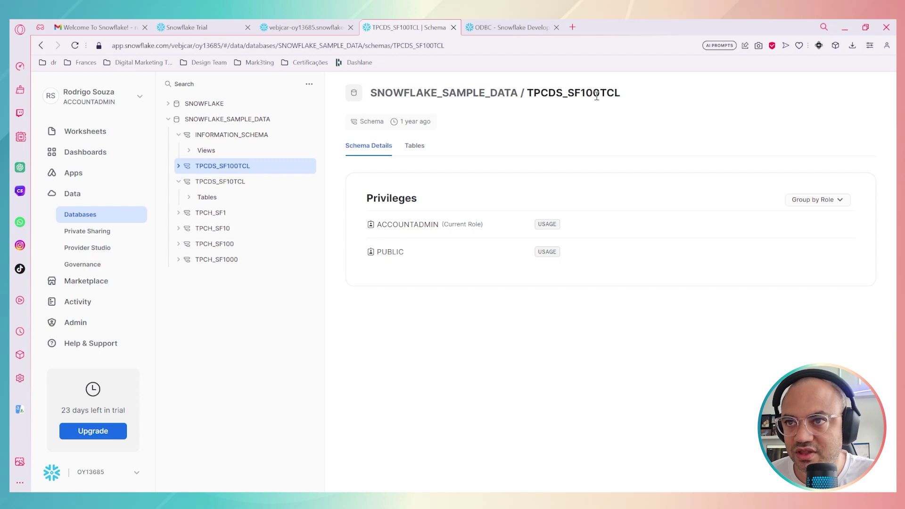
pyautogui.moveTo(620, 95); pyautogui.dragTo(529, 95)
pyautogui.hotkey('ctrl', 'c')
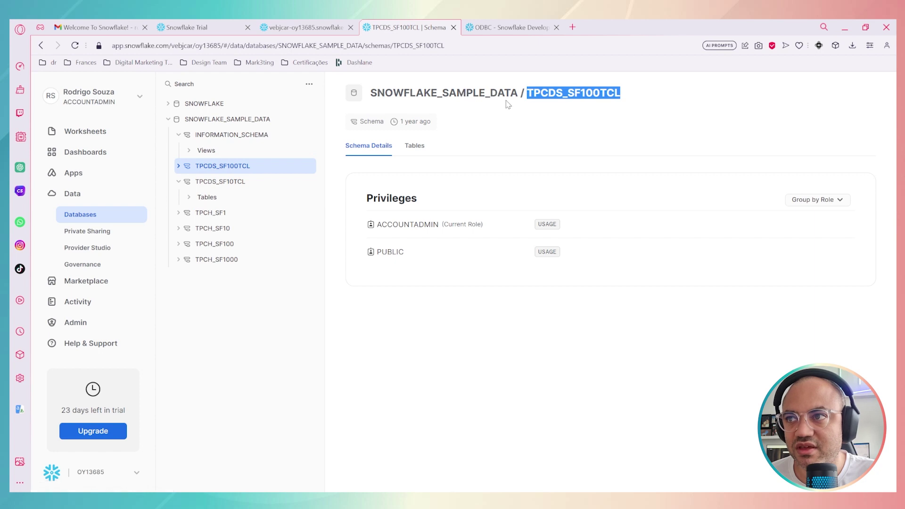
pyautogui.hotkey('alt', 'Tab')
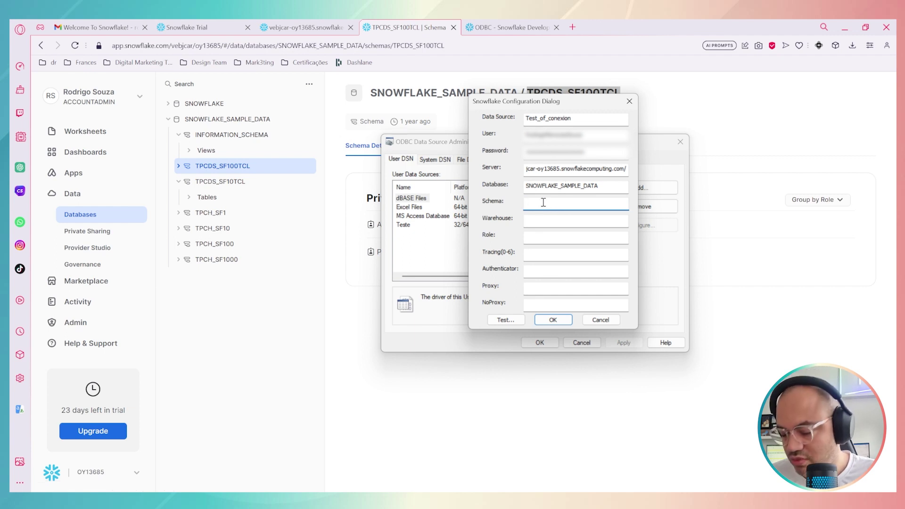
pyautogui.hotkey('ctrl', 'v')
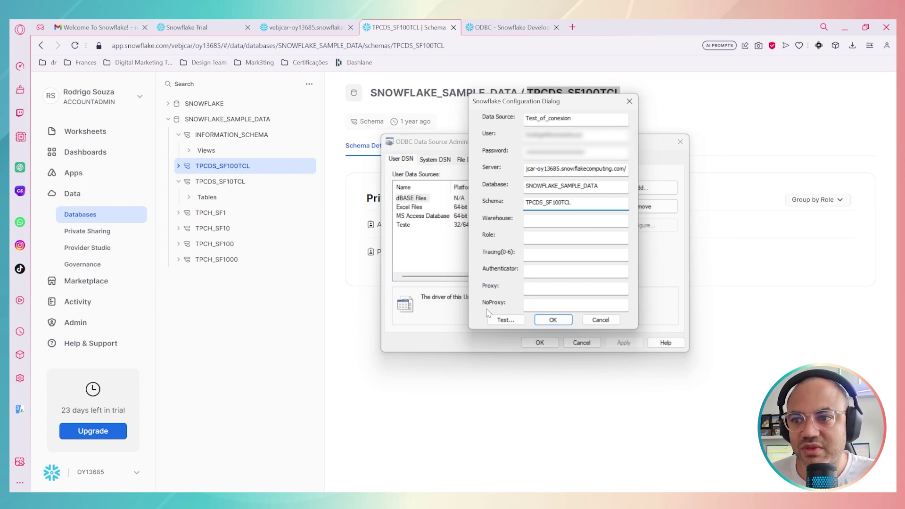
# Step: Test the Snowflake data source's connection, read the test results and dismiss them
pyautogui.click(505, 321)
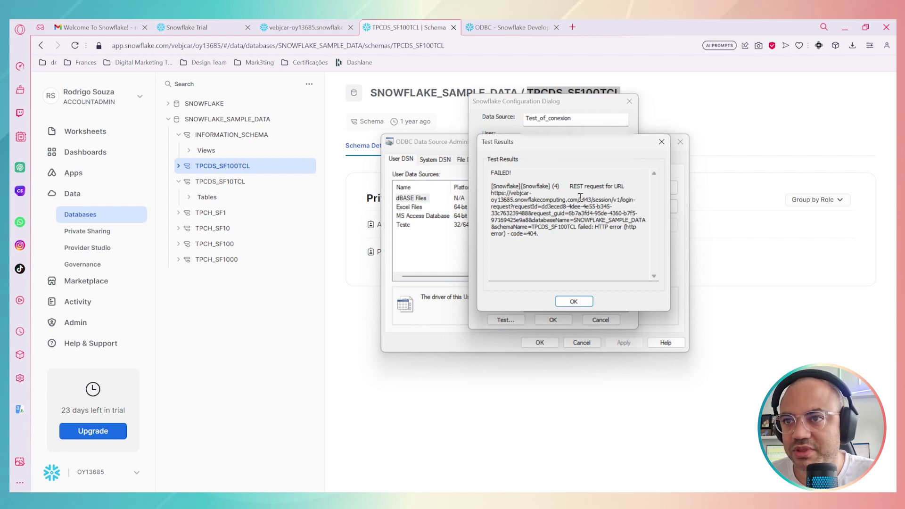
pyautogui.moveTo(594, 142); pyautogui.dragTo(567, 244)
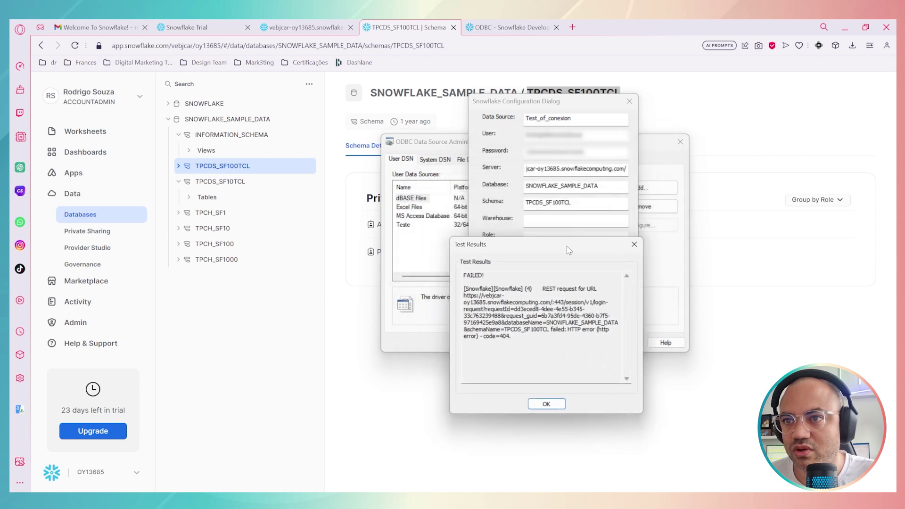
pyautogui.click(547, 403)
# Step: Remove the trailing slash after snowflakecomputing.com in the Server value and retest the connection
pyautogui.click(626, 169)
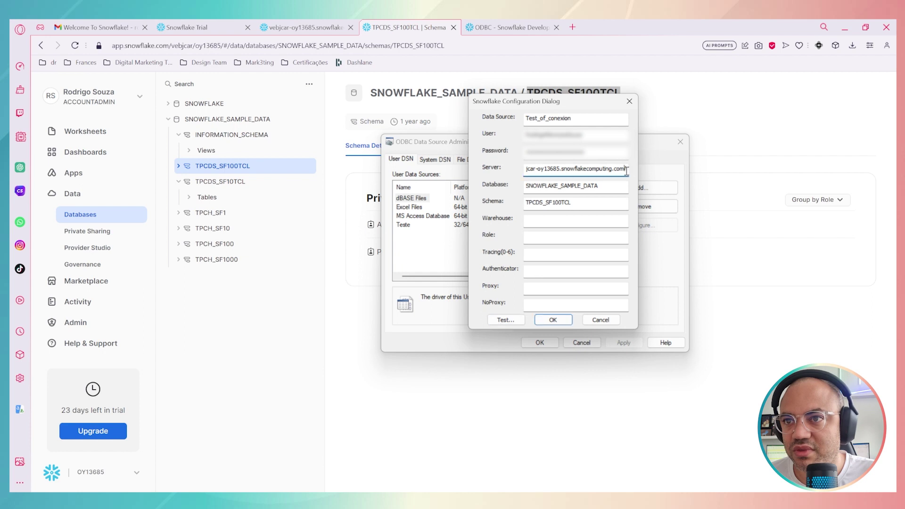
pyautogui.press('BackSpace')
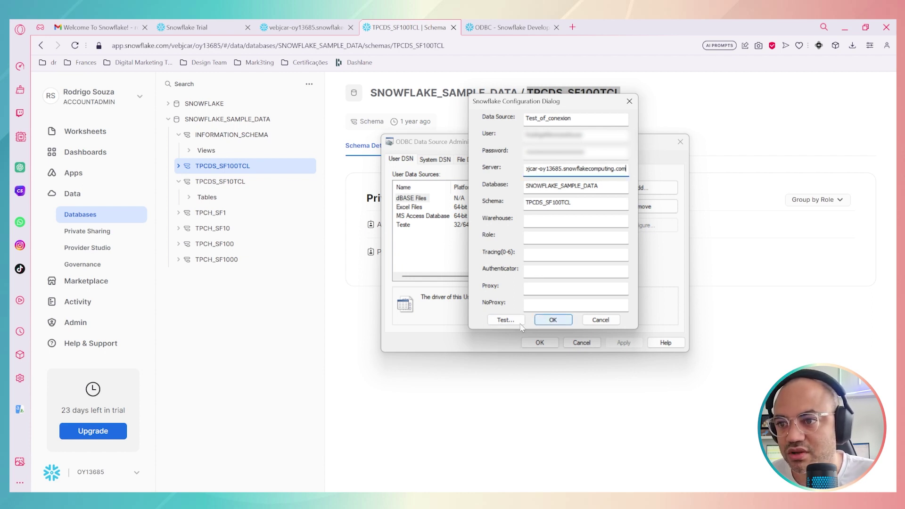
pyautogui.click(499, 323)
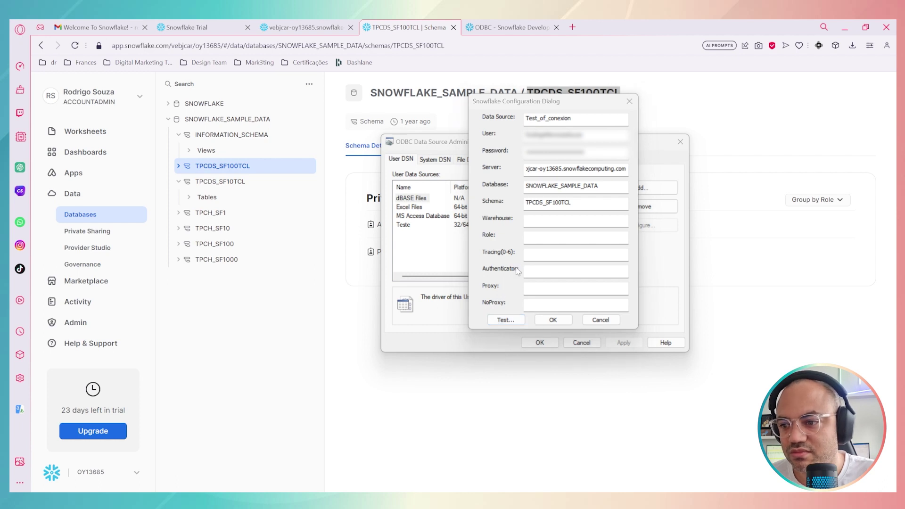
pyautogui.moveTo(410, 411); pyautogui.dragTo(524, 200)
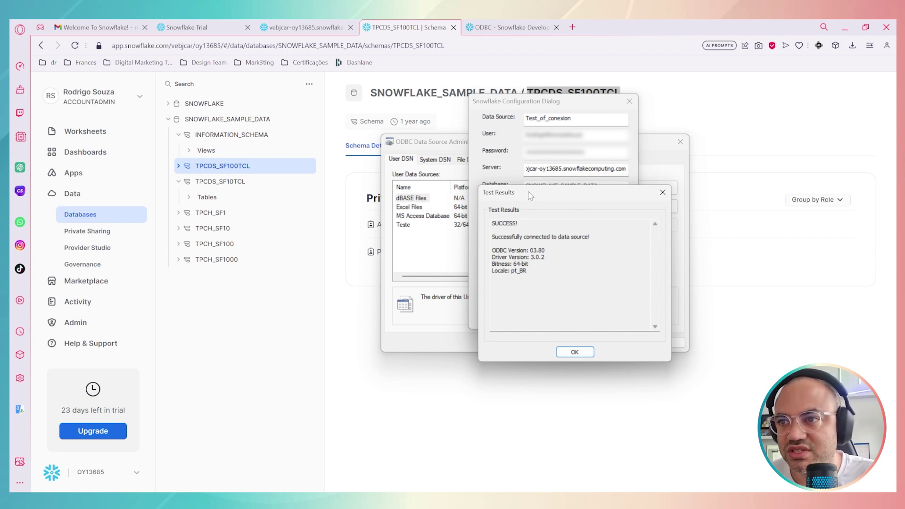
pyautogui.moveTo(528, 193); pyautogui.dragTo(645, 113)
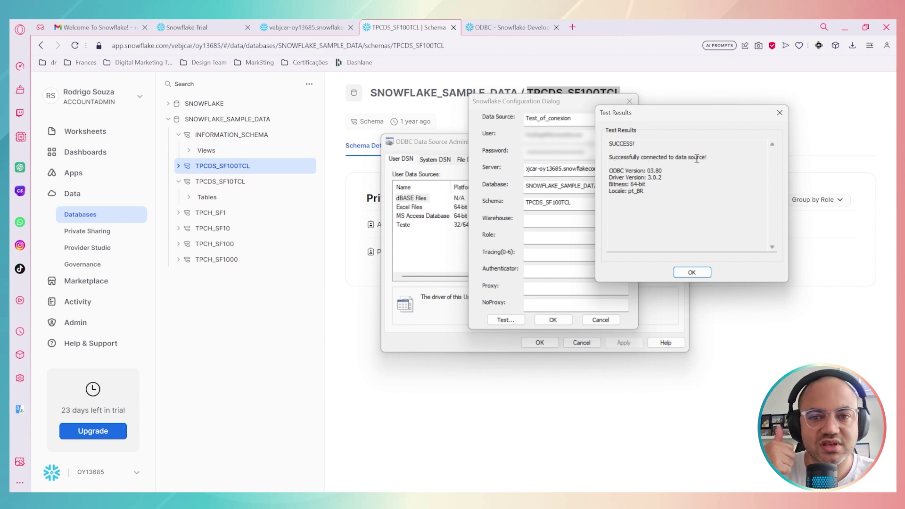
pyautogui.click(692, 274)
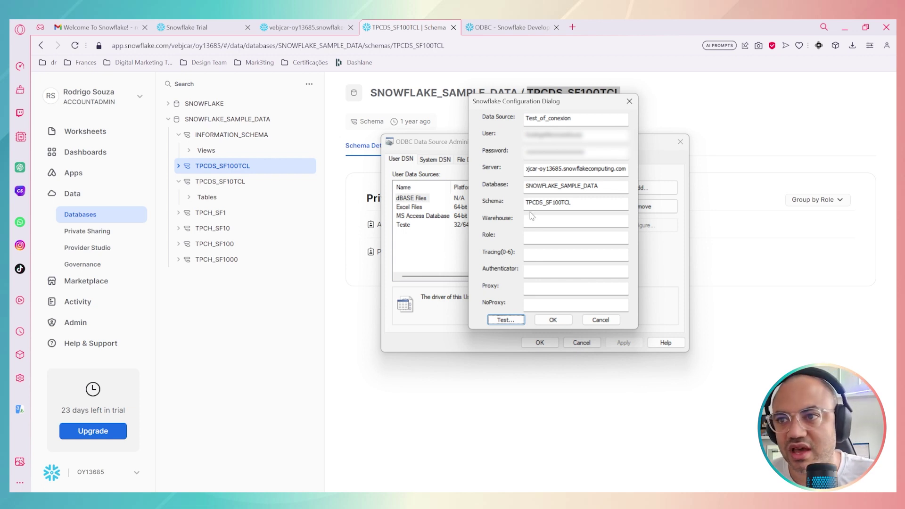
# Step: Save the Test_of_conexion data source and close the ODBC Data Source Administrator, keeping the changes
pyautogui.moveTo(527, 201); pyautogui.dragTo(591, 186)
pyautogui.click(595, 186)
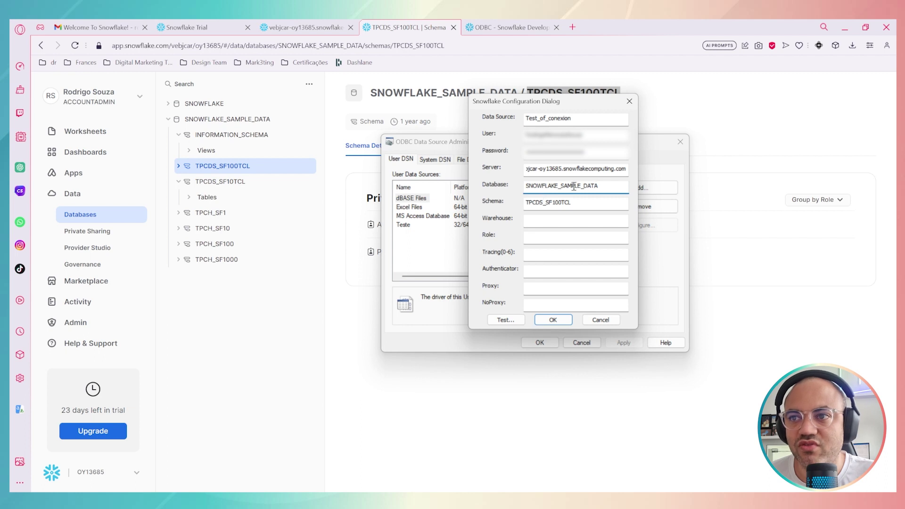
pyautogui.click(553, 320)
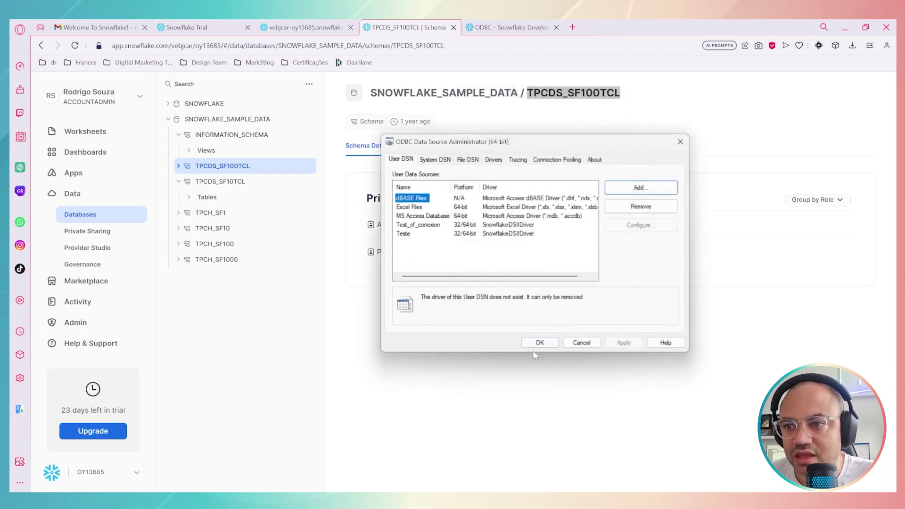
pyautogui.click(539, 345)
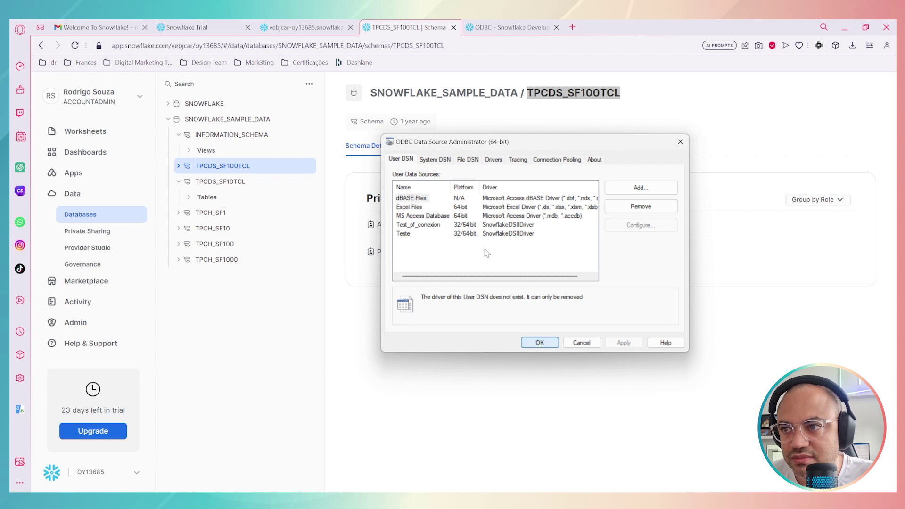
pyautogui.click(472, 235)
pyautogui.click(430, 225)
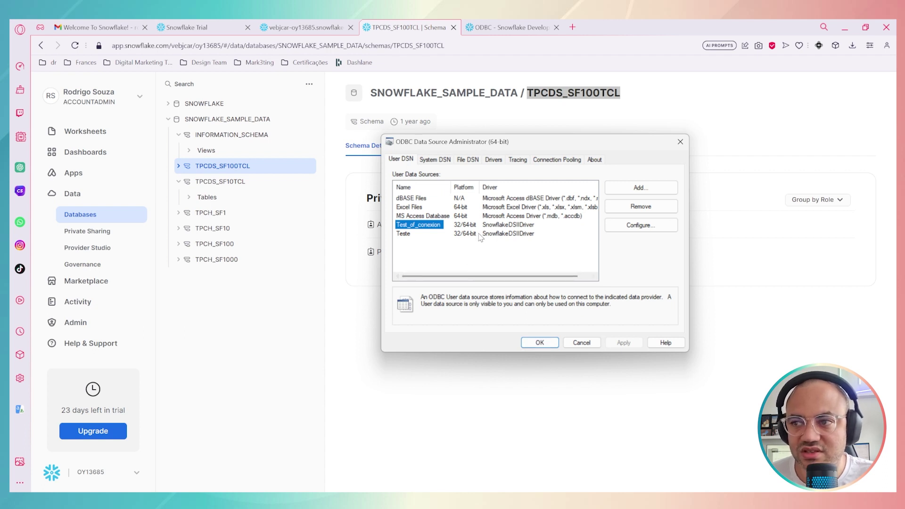
pyautogui.click(545, 345)
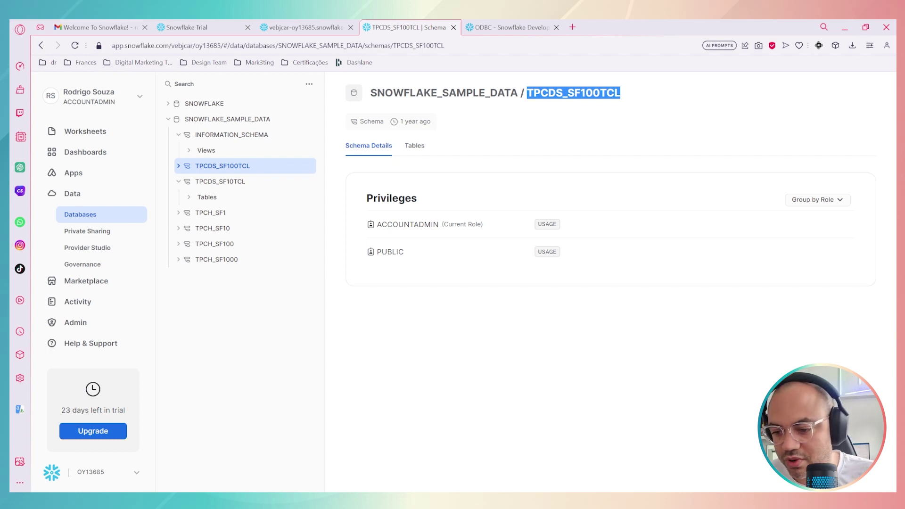
# Step: Switch to Alteryx Designer and choose Test_of_conexion (User) as the Snowflake data source name
pyautogui.hotkey('alt', 'Tab')
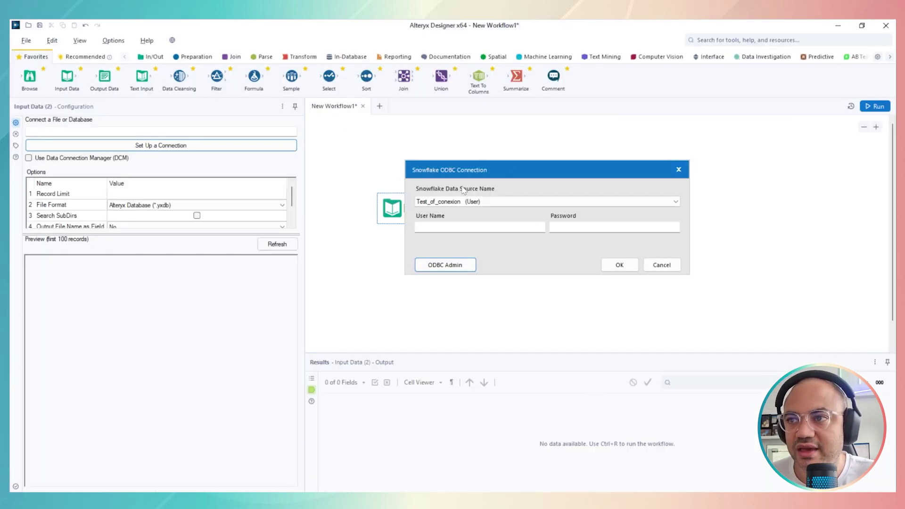
pyautogui.moveTo(478, 173); pyautogui.dragTo(534, 132)
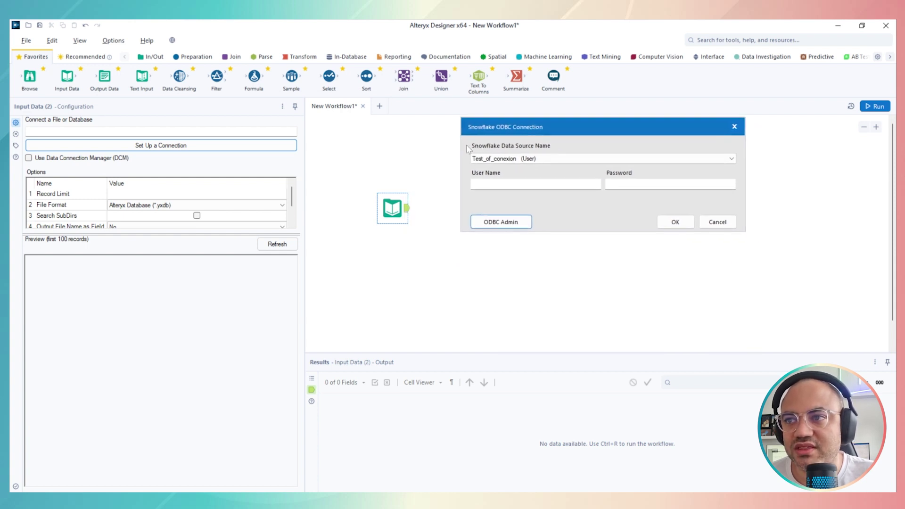
pyautogui.click(544, 160)
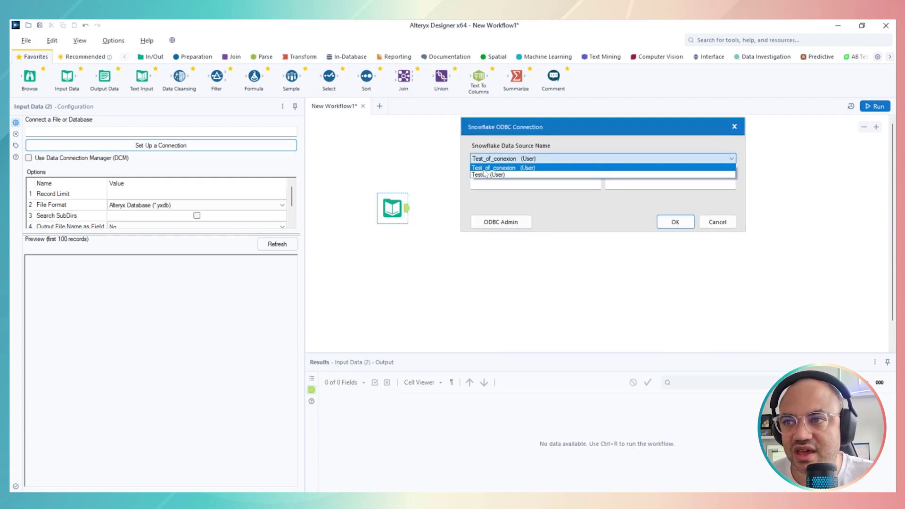
pyautogui.click(517, 168)
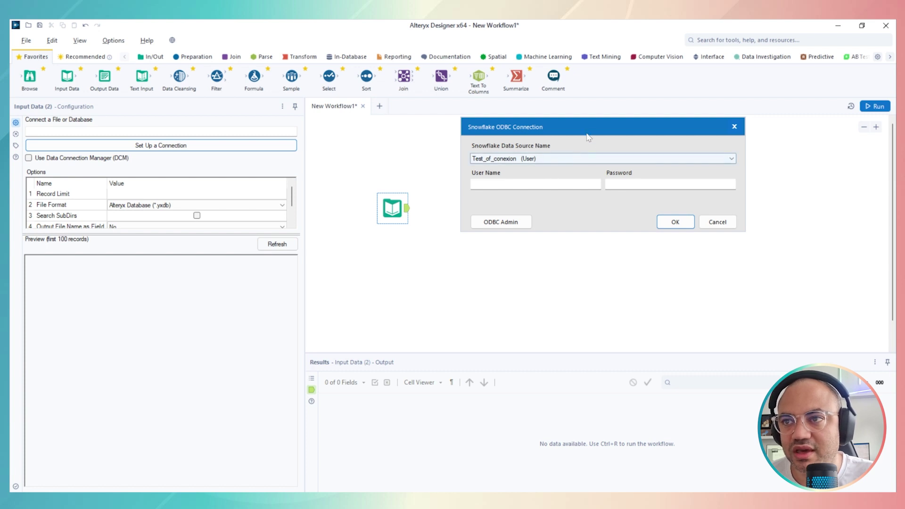
# Step: Enter the account user name and password for the Test_of_conexion Snowflake ODBC connection and connect
pyautogui.moveTo(588, 133); pyautogui.dragTo(574, 157)
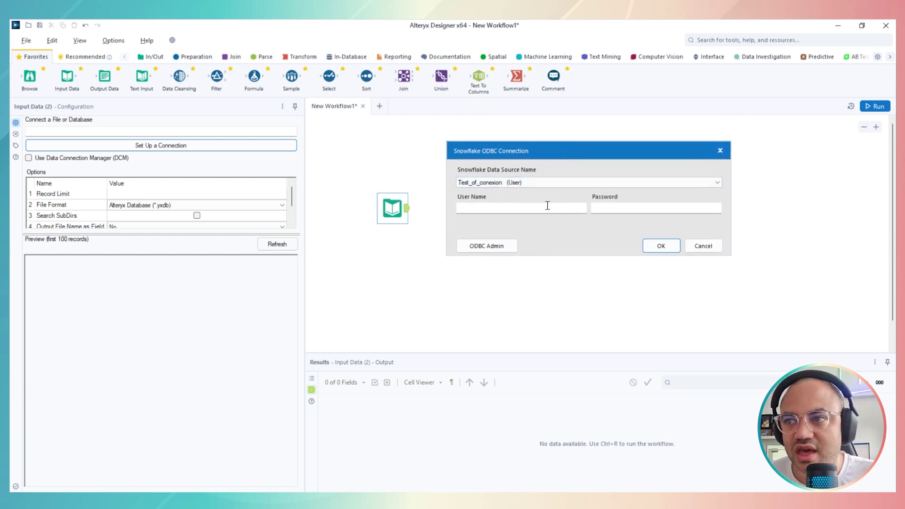
pyautogui.click(510, 209)
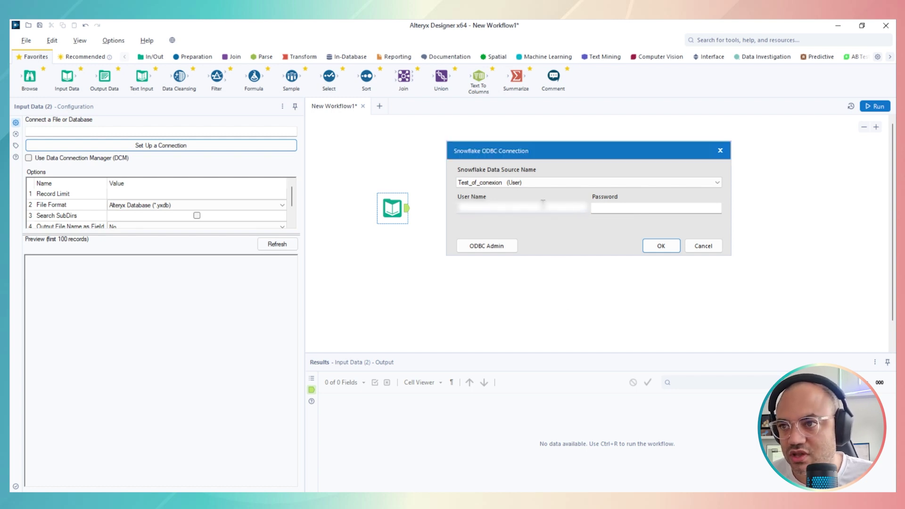
pyautogui.hotkey('ctrl', 'v')
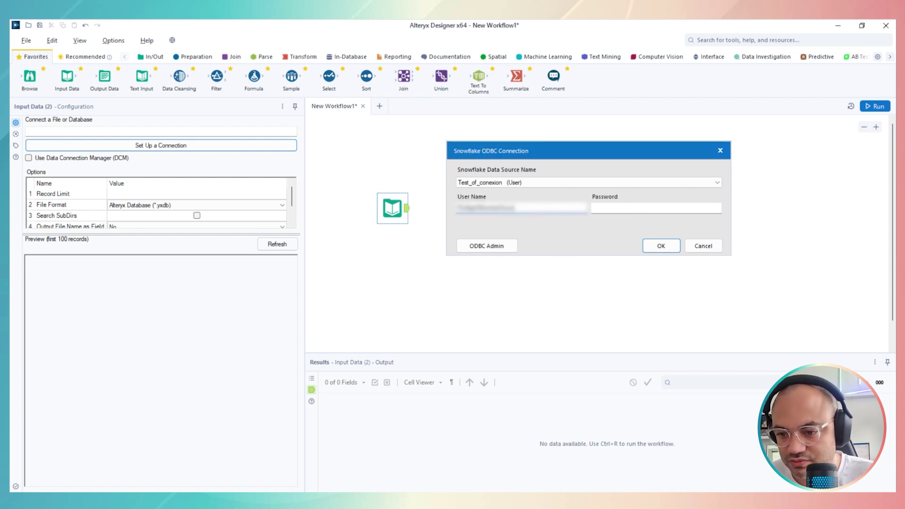
pyautogui.click(627, 206)
pyautogui.hotkey('ctrl', 'v')
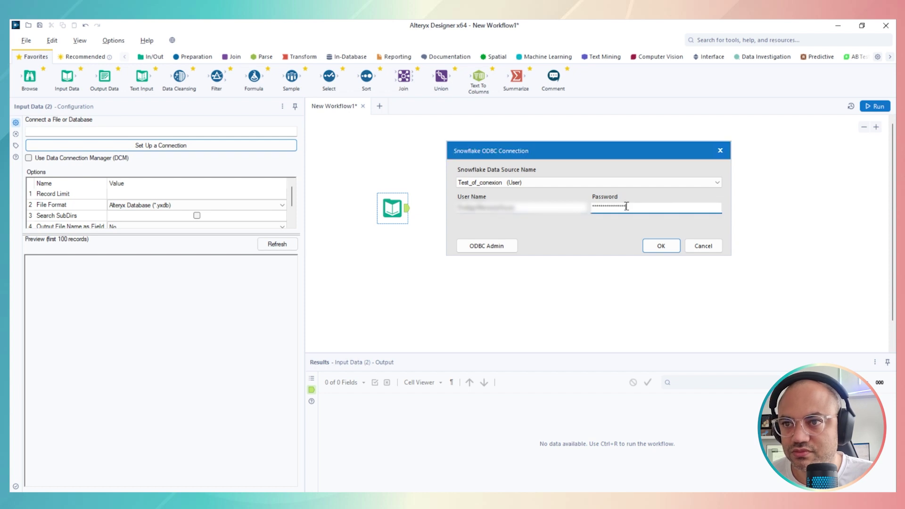
pyautogui.click(661, 246)
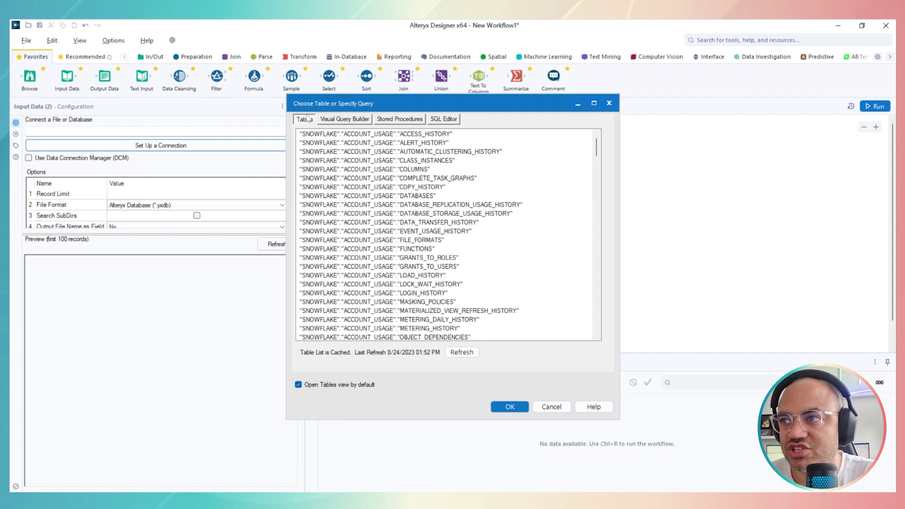
# Step: Look through the available Snowflake tables as far as CALL_CENTER in SNOWFLAKE_SAMPLE_DATA's TPCDS_SF100TCL schema
pyautogui.scroll(-4, 403, 144)
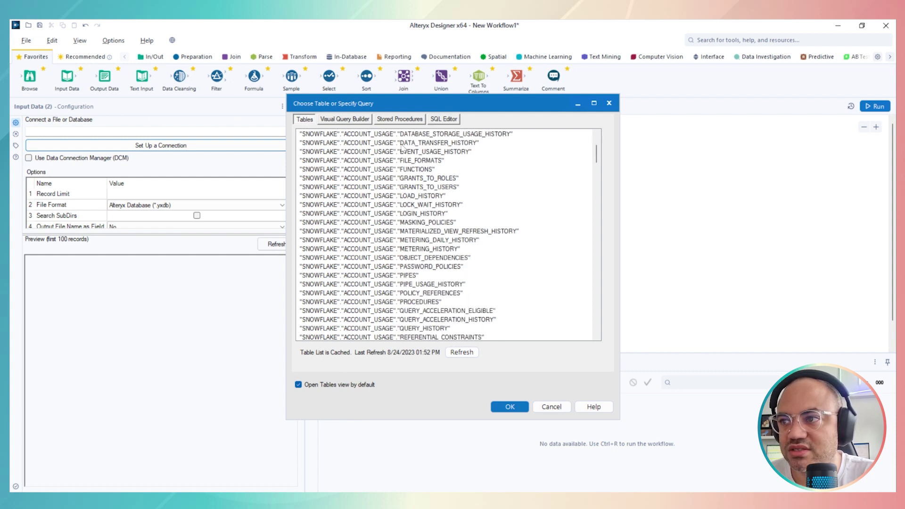
pyautogui.scroll(-7, 396, 179)
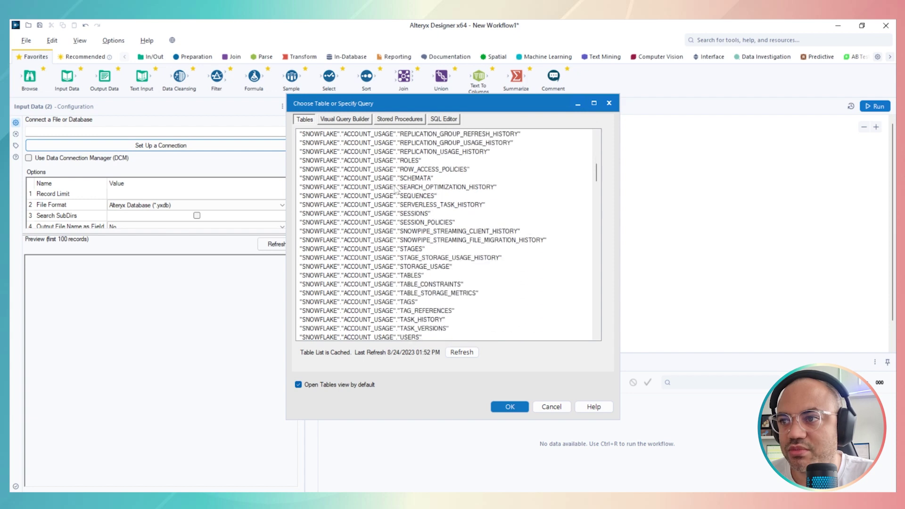
pyautogui.click(396, 187)
pyautogui.scroll(-8, 401, 227)
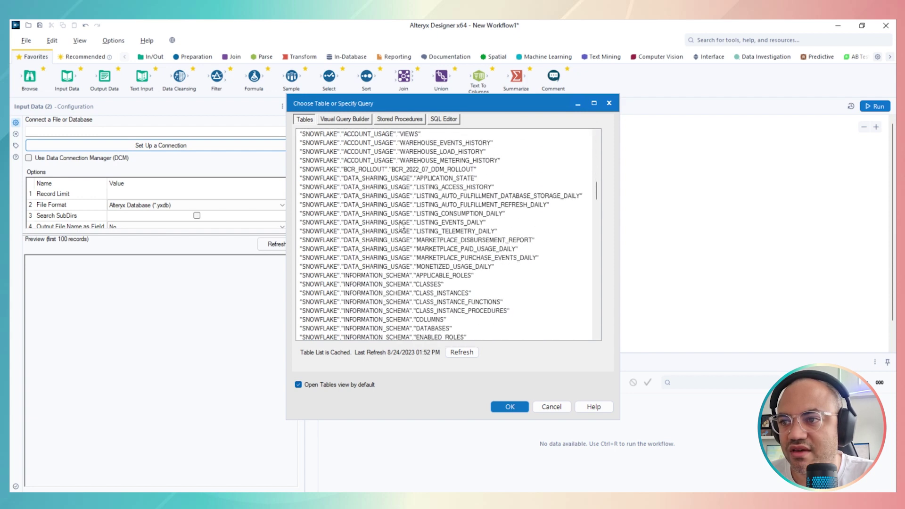
pyautogui.click(402, 227)
pyautogui.scroll(-4, 401, 227)
pyautogui.click(401, 227)
pyautogui.scroll(-3, 401, 227)
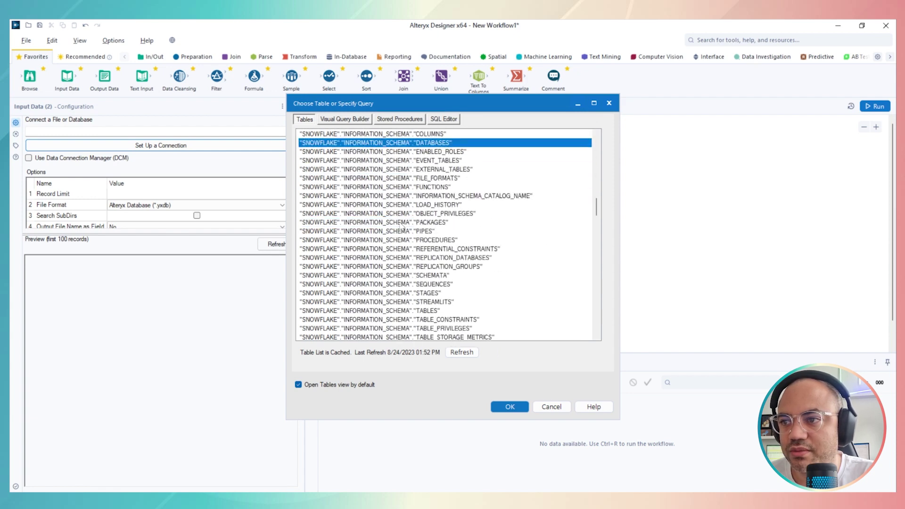
pyautogui.scroll(-18, 402, 226)
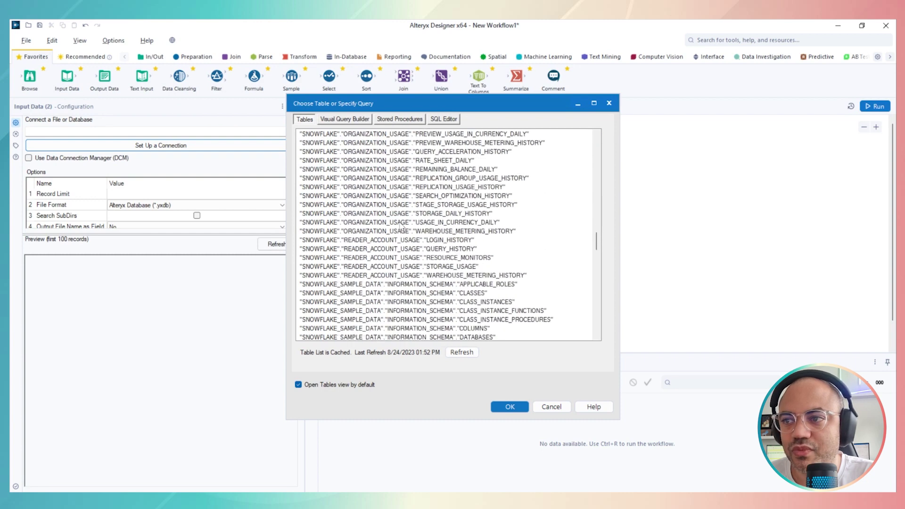
pyautogui.scroll(-9, 402, 226)
pyautogui.scroll(6, 402, 227)
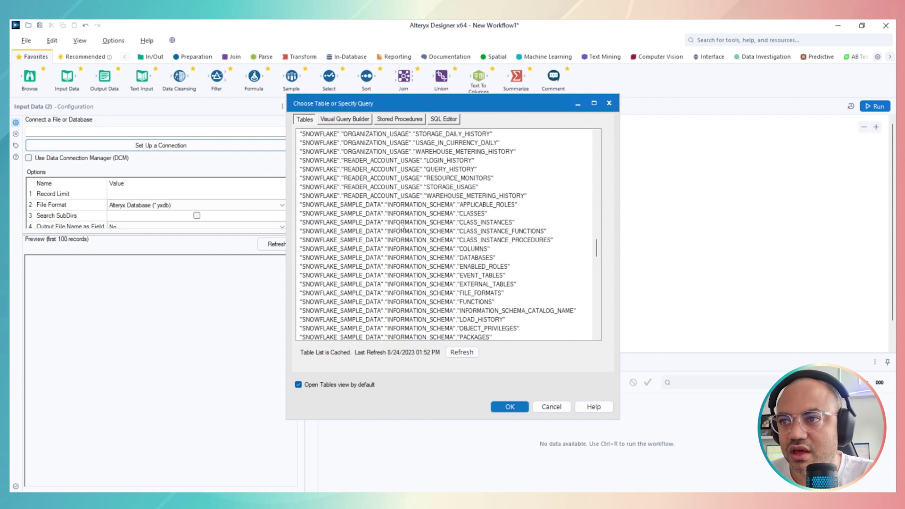
pyautogui.scroll(-7, 472, 292)
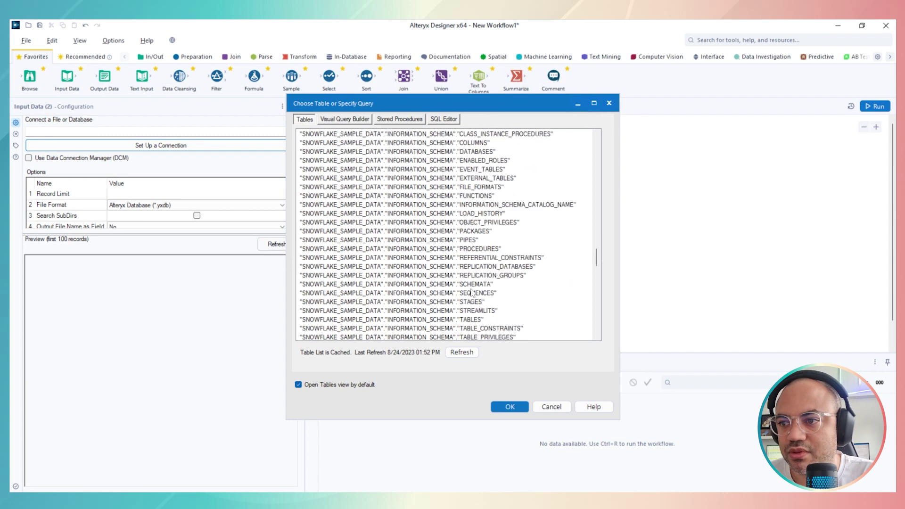
pyautogui.click(453, 294)
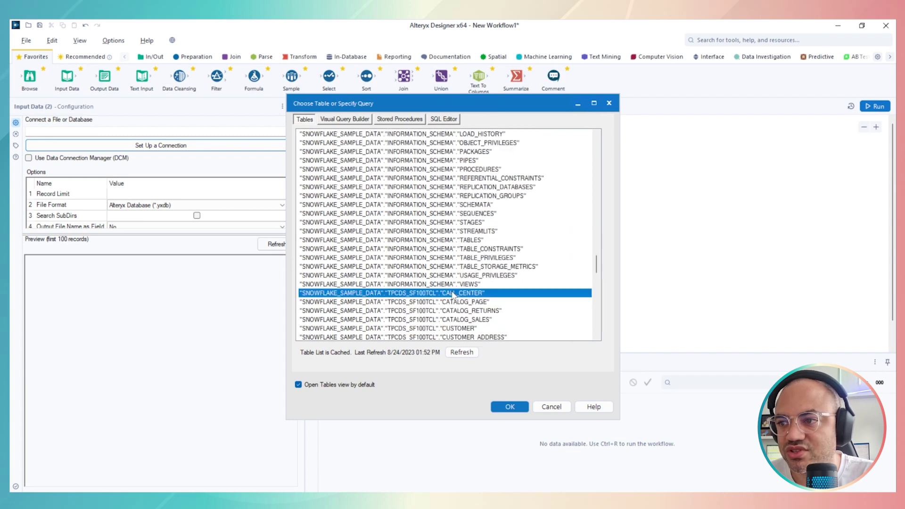
# Step: Review the table list again from its beginning through the SNOWFLAKE and SNOWFLAKE_SAMPLE_DATA databases
pyautogui.scroll(15, 330, 264)
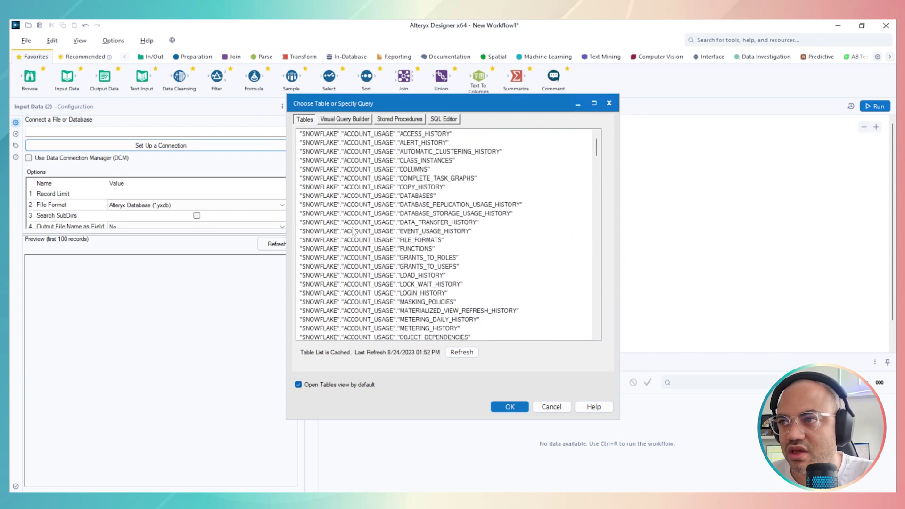
pyautogui.scroll(2, 353, 231)
pyautogui.scroll(-20, 353, 231)
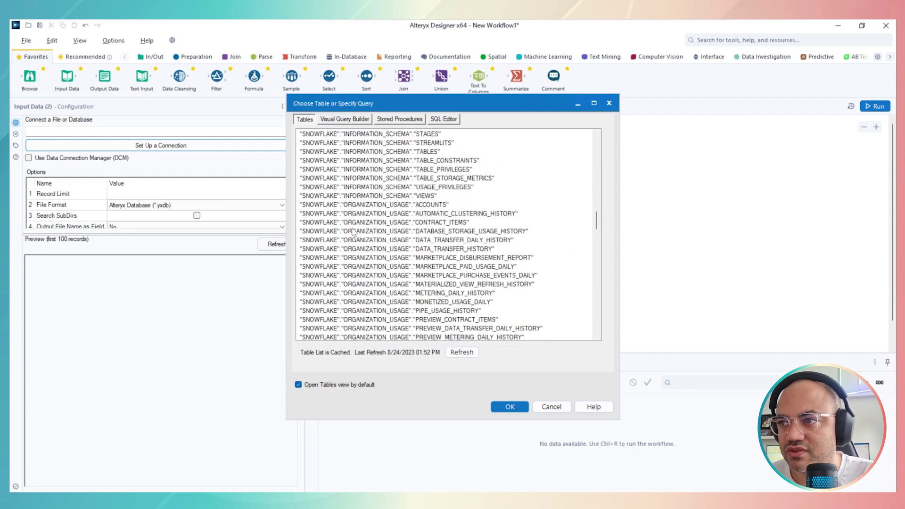
pyautogui.scroll(-4, 362, 262)
pyautogui.scroll(-20, 375, 211)
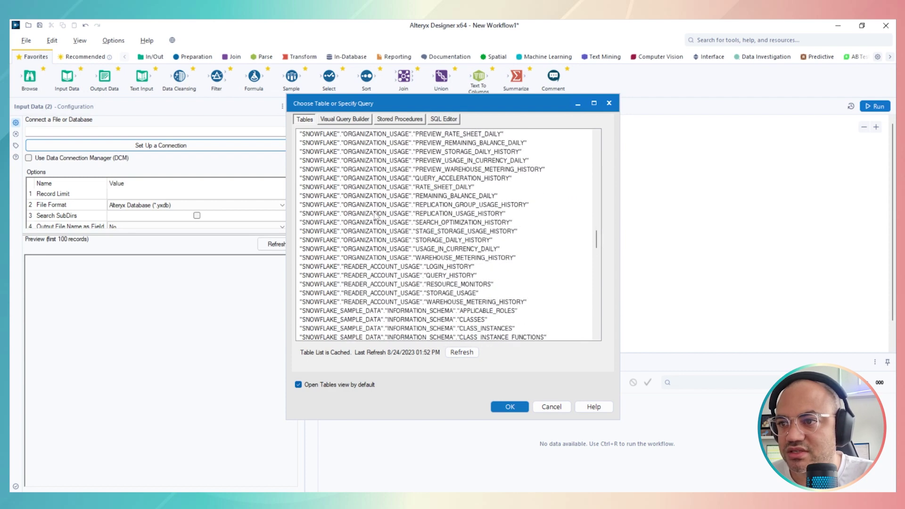
pyautogui.click(376, 213)
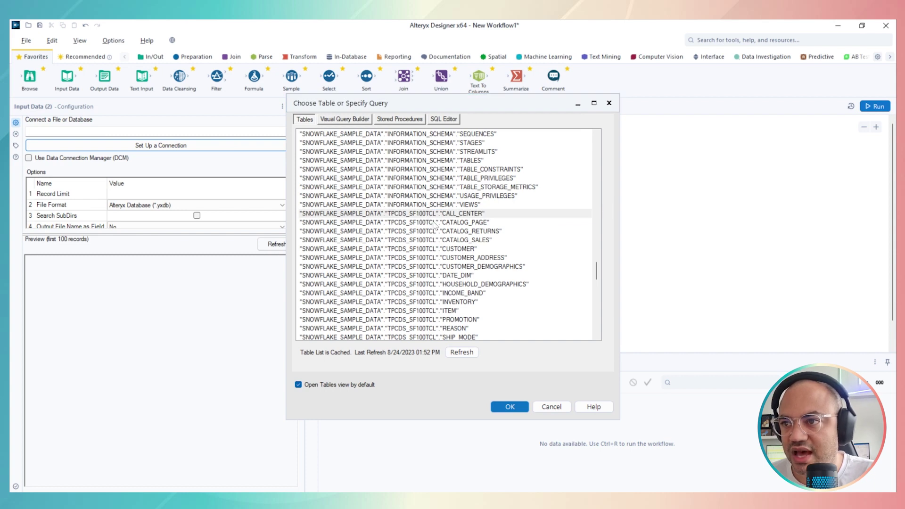
# Step: Switch to Snowflake in the browser, expand the TPCDS_SF100TCL tables, and compare them with the table list in Alteryx Designer
pyautogui.hotkey('alt', 'Tab')
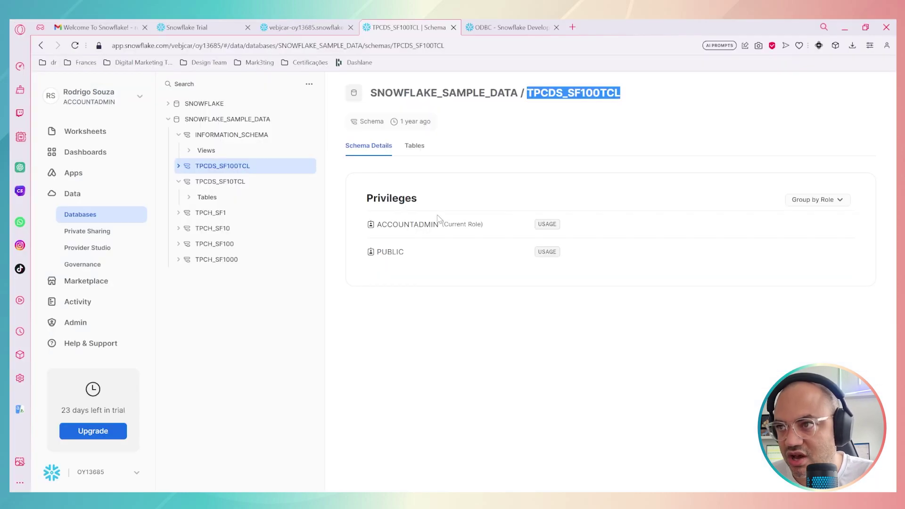
pyautogui.click(179, 166)
pyautogui.click(193, 182)
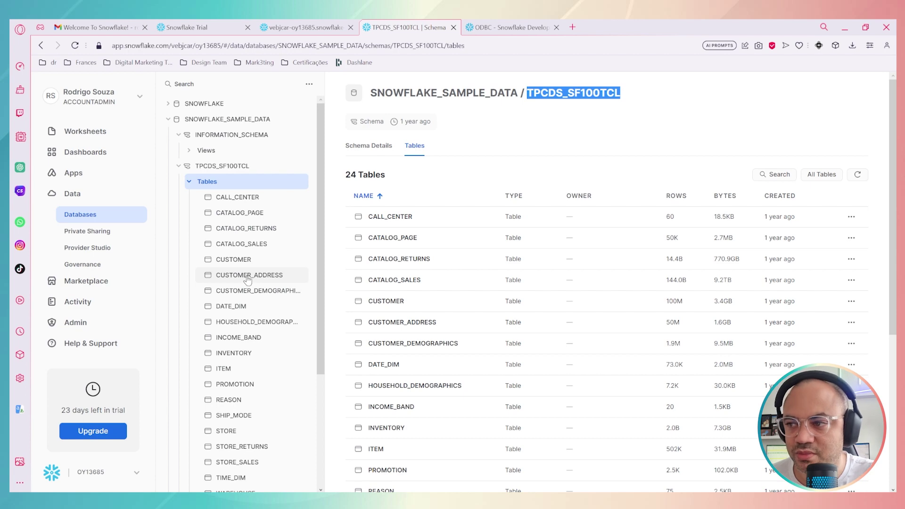
pyautogui.hotkey('alt', 'Tab')
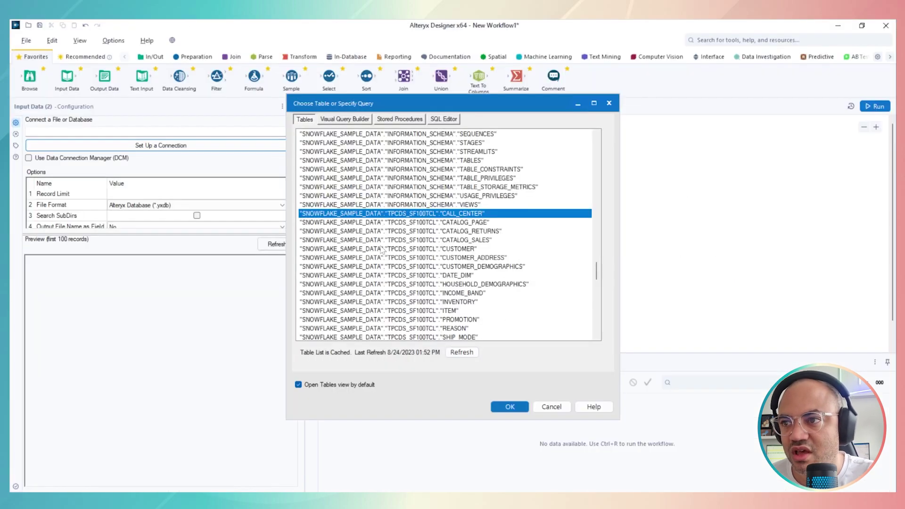
pyautogui.click(457, 226)
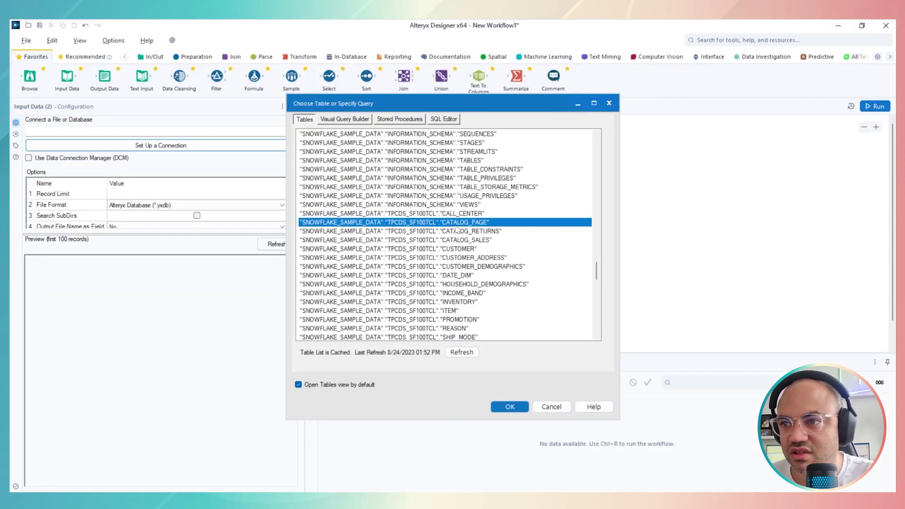
pyautogui.click(456, 231)
pyautogui.click(456, 240)
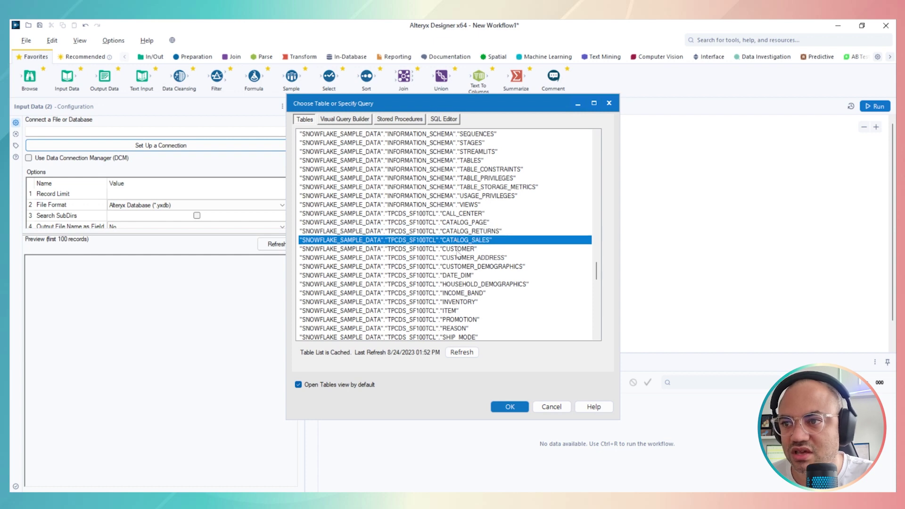
pyautogui.click(457, 249)
pyautogui.click(458, 258)
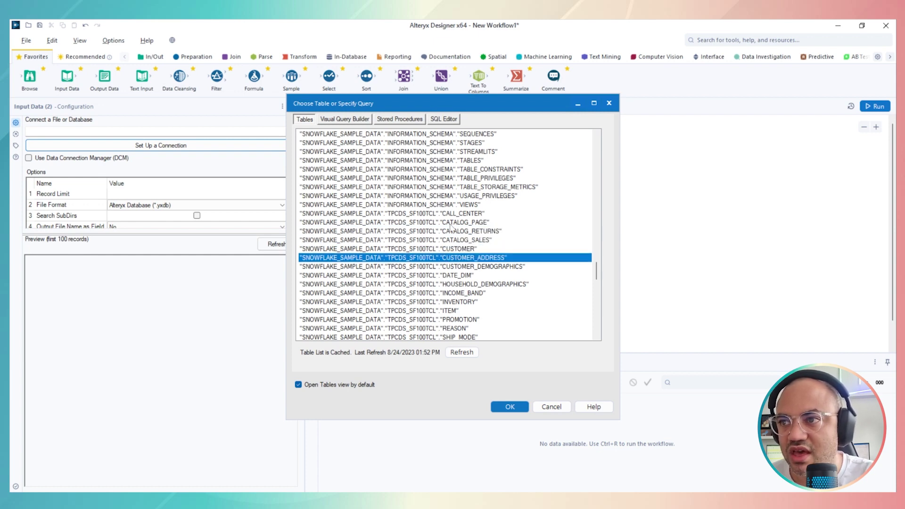
# Step: Expand the INFORMATION_SCHEMA views in Snowflake in the browser and compare them with the SNOWFLAKE_SAMPLE_DATA entries in Alteryx Designer
pyautogui.scroll(5, 458, 242)
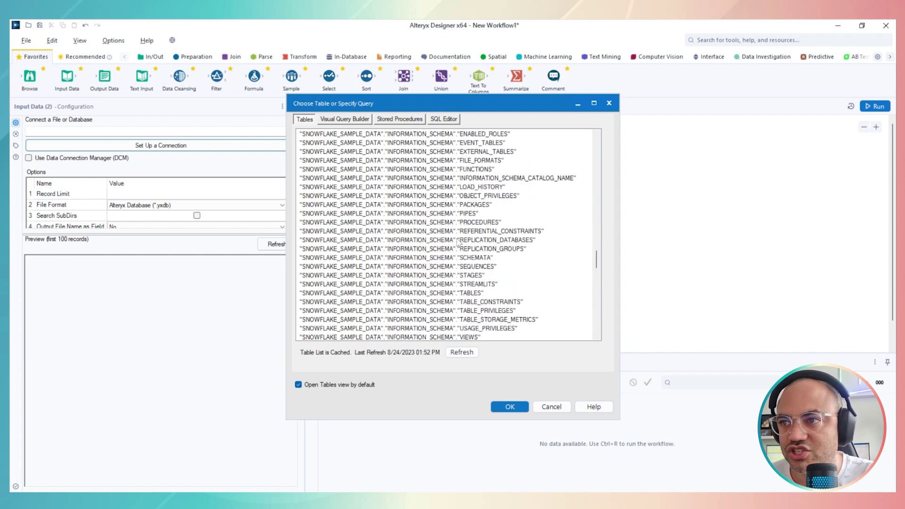
pyautogui.hotkey('alt', 'Tab')
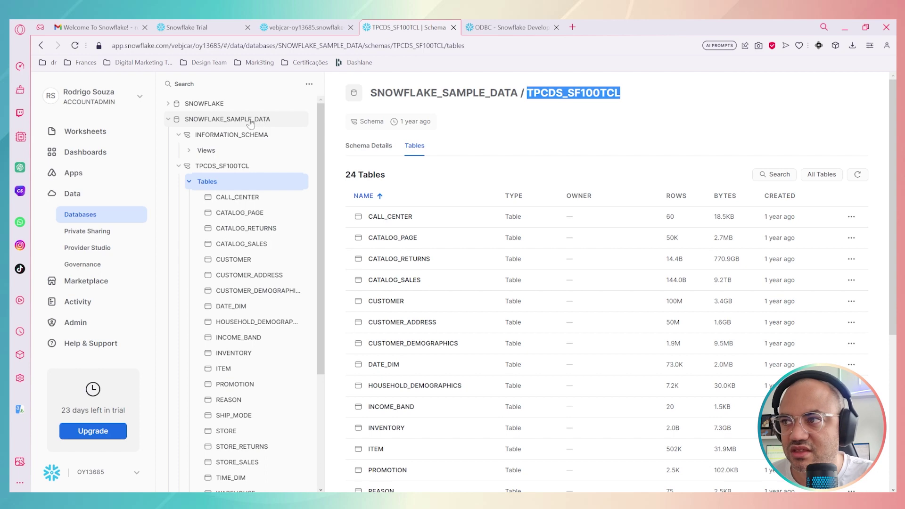
pyautogui.click(191, 150)
pyautogui.hotkey('alt', 'Tab')
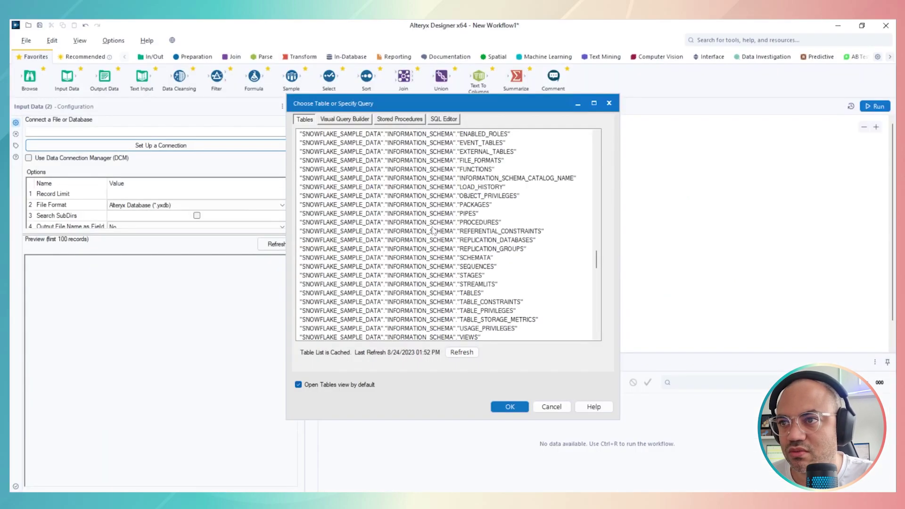
pyautogui.scroll(7, 433, 231)
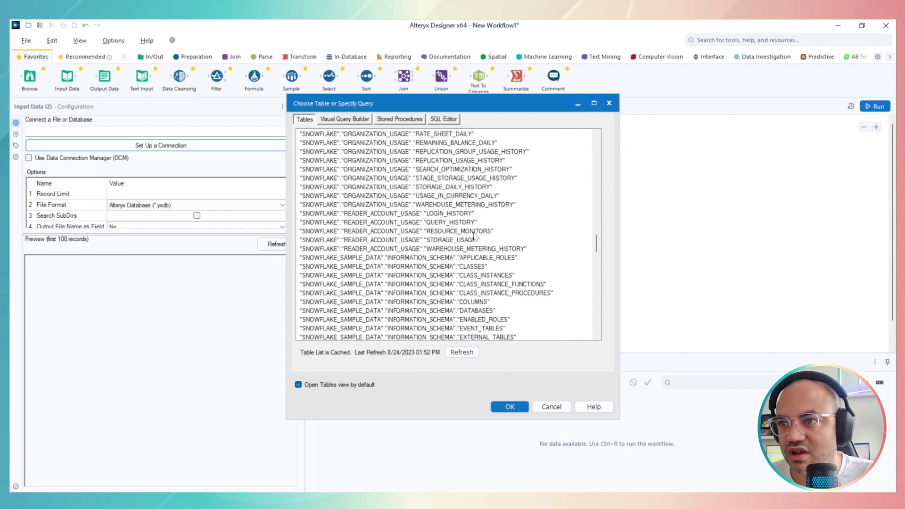
pyautogui.click(472, 259)
pyautogui.scroll(-2, 447, 265)
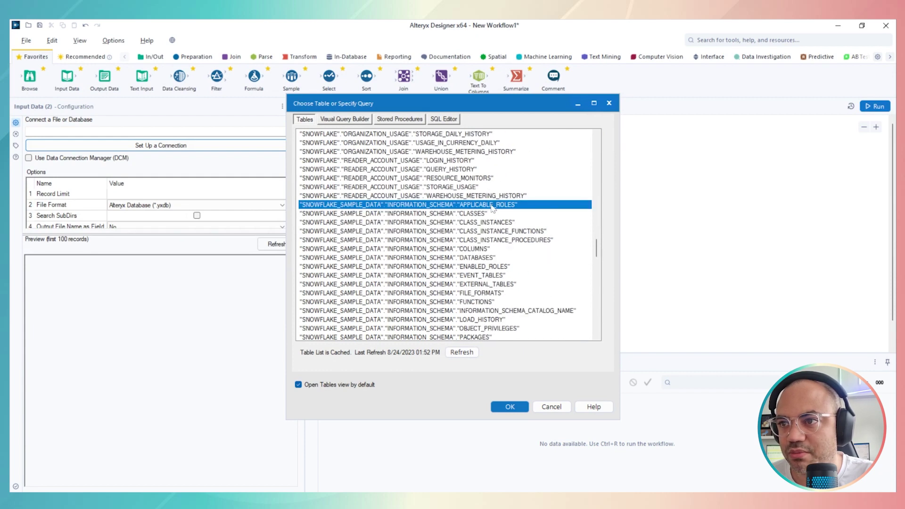
pyautogui.hotkey('alt', 'Tab')
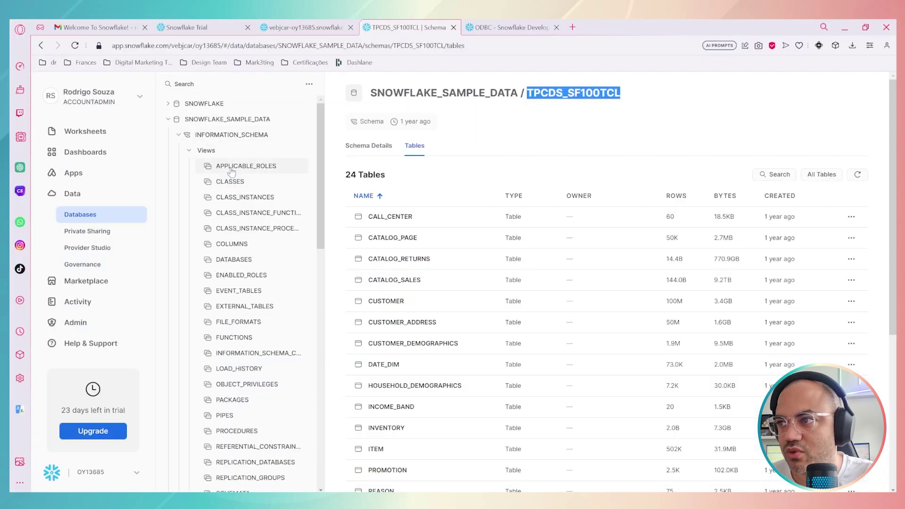
pyautogui.hotkey('alt', 'Tab')
pyautogui.hotkey('alt', 'Tab')
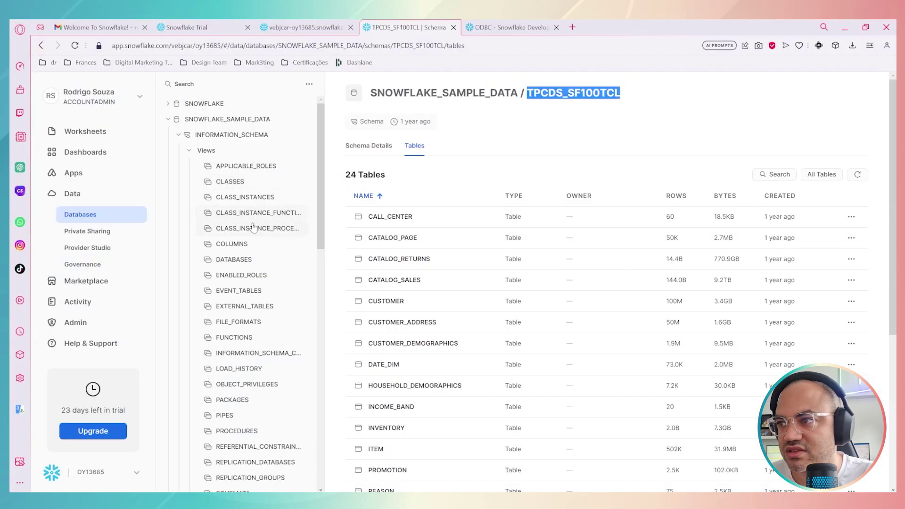
pyautogui.hotkey('alt', 'Tab')
pyautogui.press('Down')
pyautogui.scroll(-10, 485, 253)
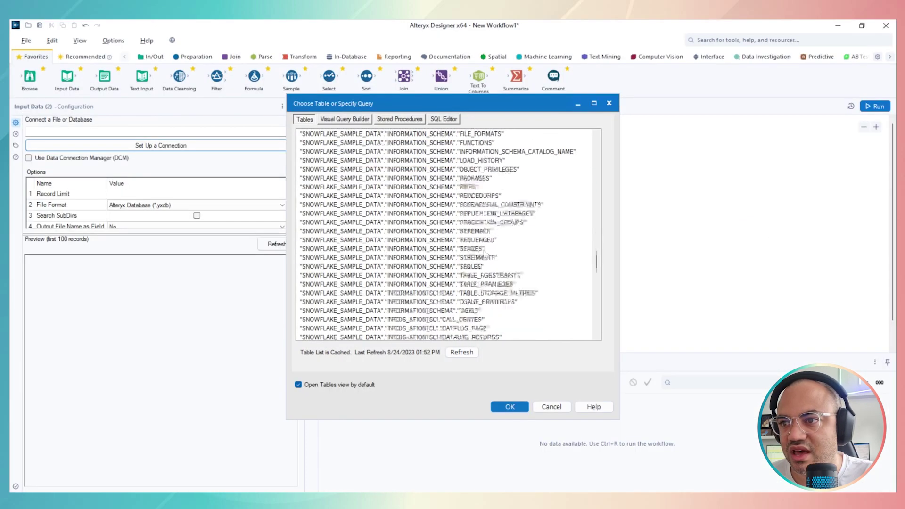
pyautogui.scroll(-8, 445, 191)
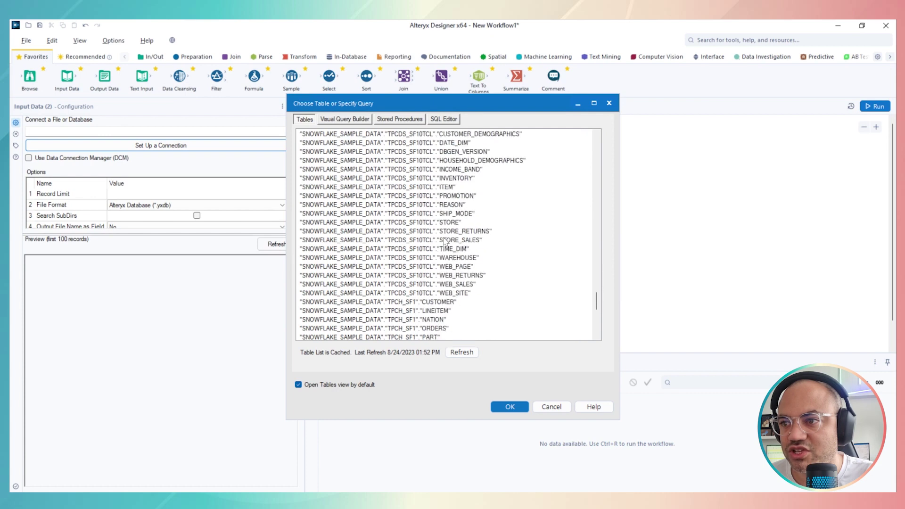
# Step: Choose the CALL_CENTER table of SNOWFLAKE_SAMPLE_DATA's TPCDS_SF100TCL schema as the Input Data source
pyautogui.scroll(9, 444, 243)
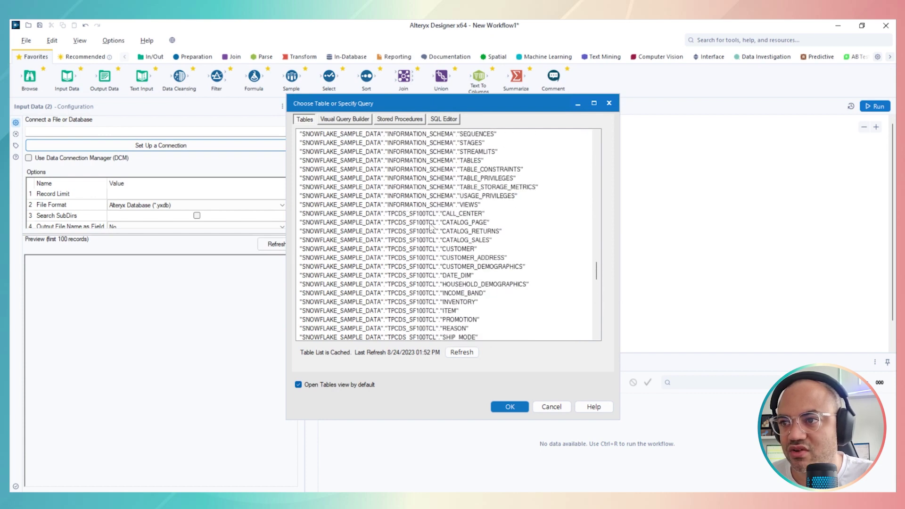
pyautogui.click(475, 215)
pyautogui.click(478, 225)
pyautogui.click(478, 233)
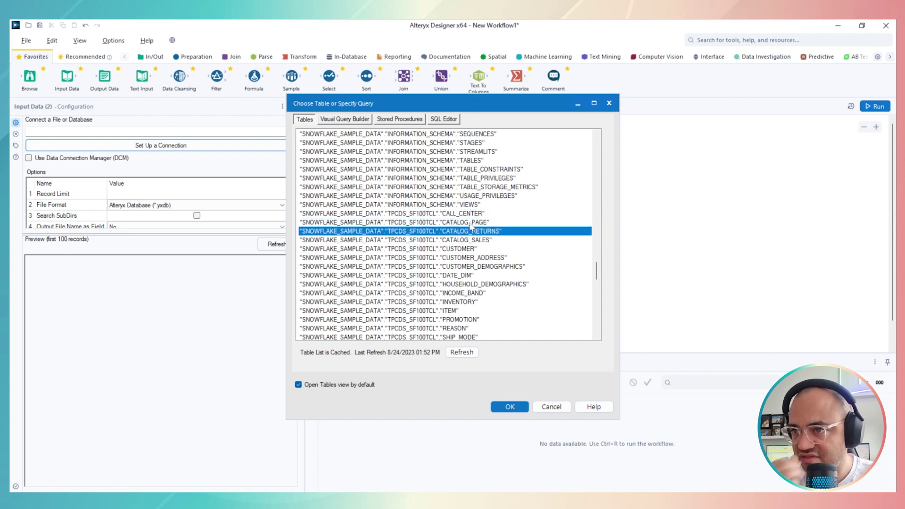
pyautogui.click(471, 218)
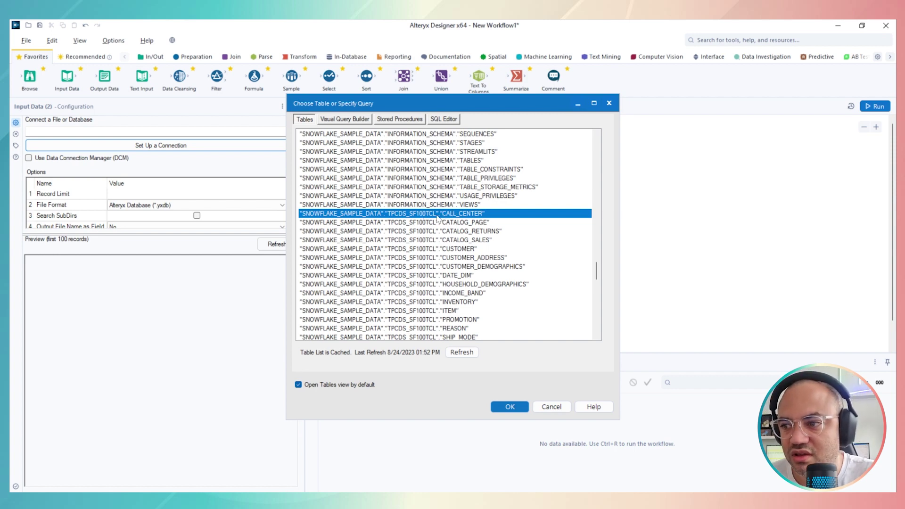
pyautogui.click(509, 407)
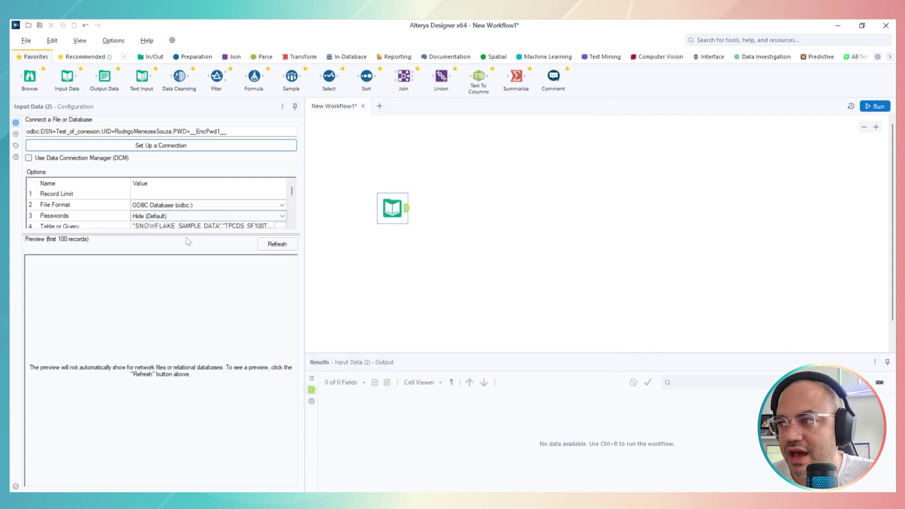
# Step: Run the workflow and enlarge the results area to inspect the CALL_CENTER records
pyautogui.moveTo(187, 234); pyautogui.dragTo(193, 299)
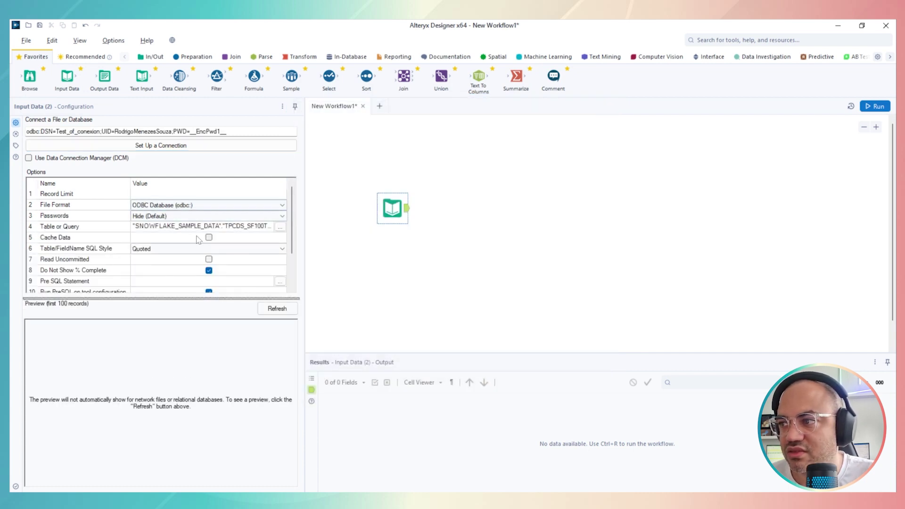
pyautogui.click(876, 106)
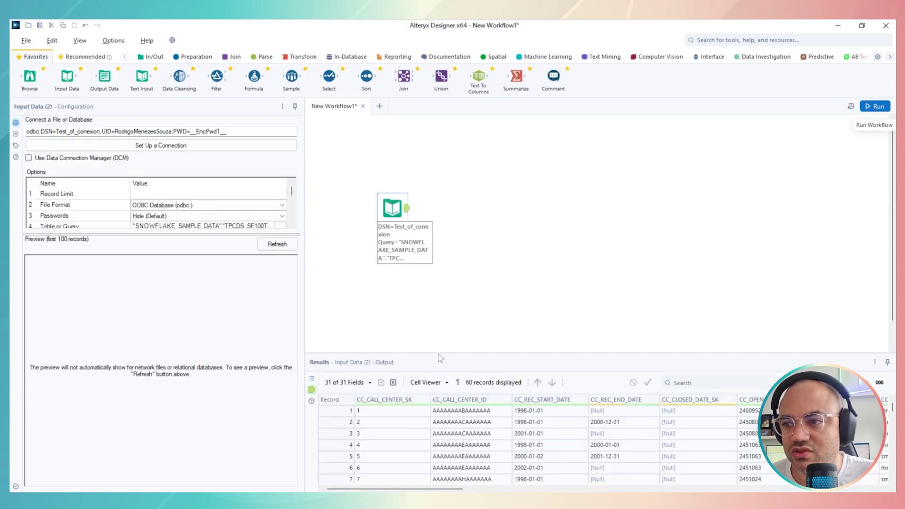
pyautogui.moveTo(440, 353); pyautogui.dragTo(448, 275)
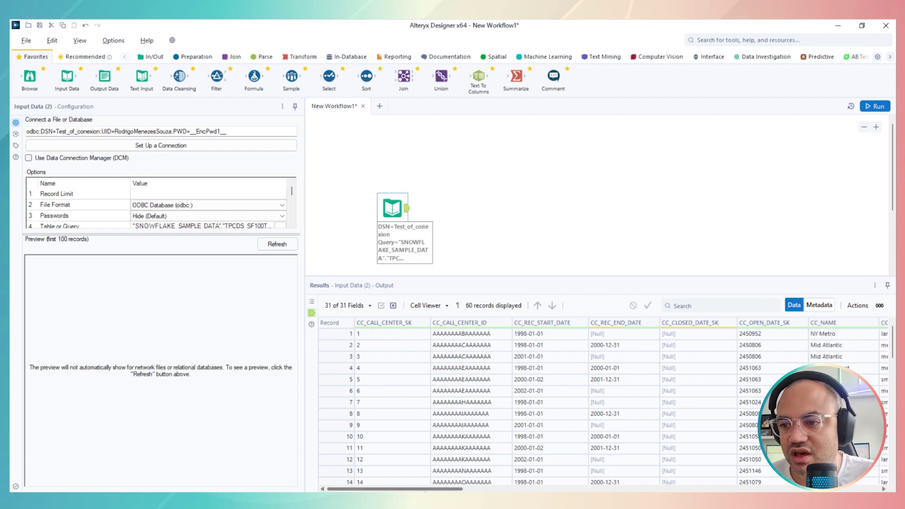
pyautogui.moveTo(427, 489)
pyautogui.mouseDown()
pyautogui.moveTo(842, 489)
pyautogui.moveTo(426, 488)
pyautogui.mouseUp()
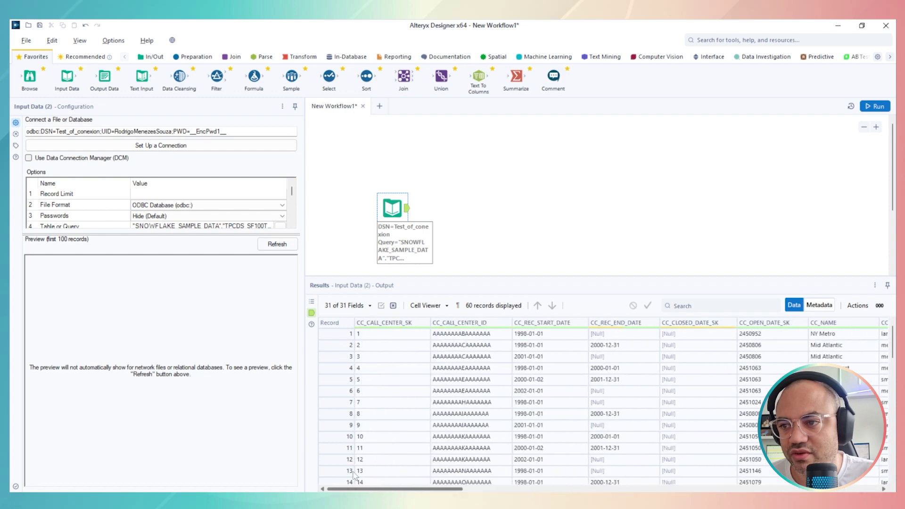